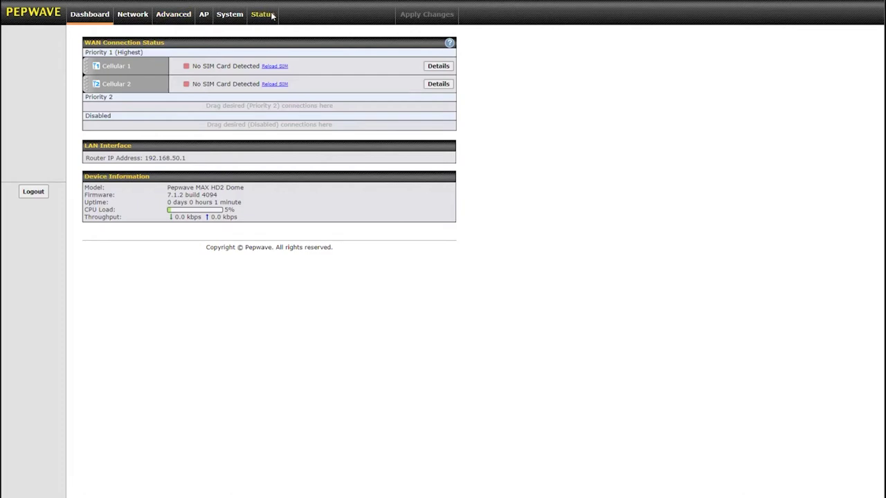
Select the SIM injector's IP 192.168.50.10 in the Client List and enter the admin username at PepXIM login.
left_click(40, 72)
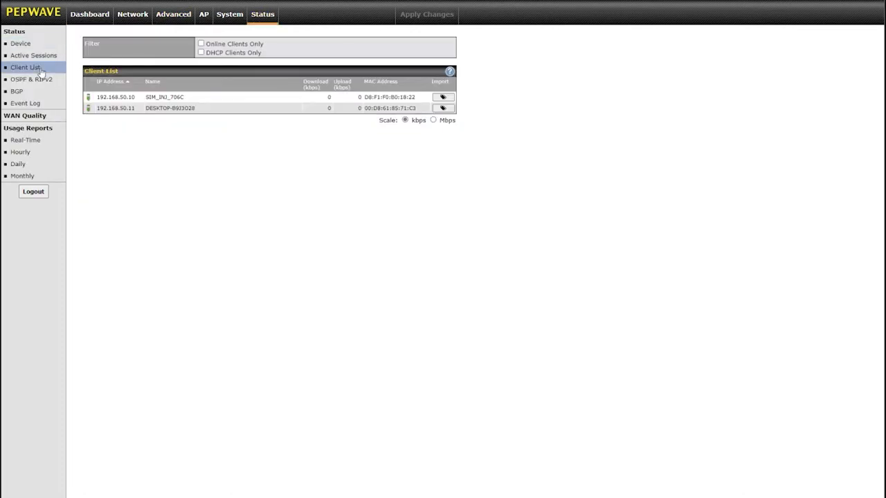
left_click_drag(134, 98, 97, 98)
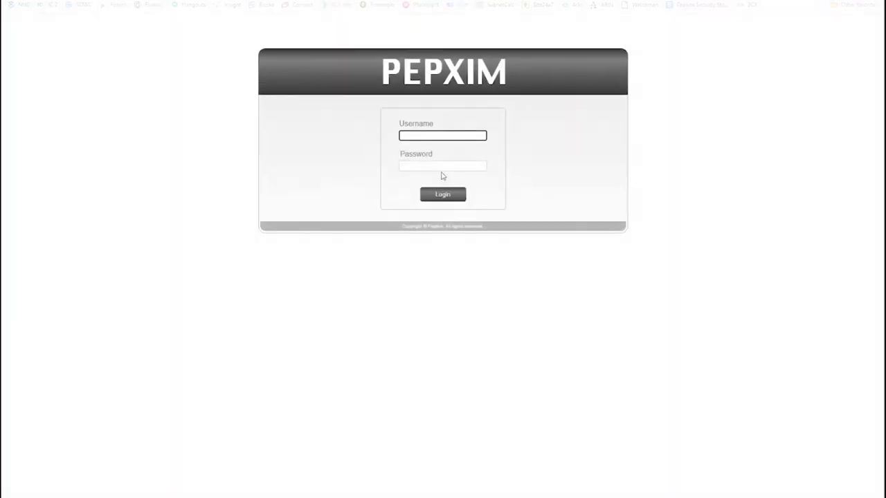
type("admin")
key("Tab")
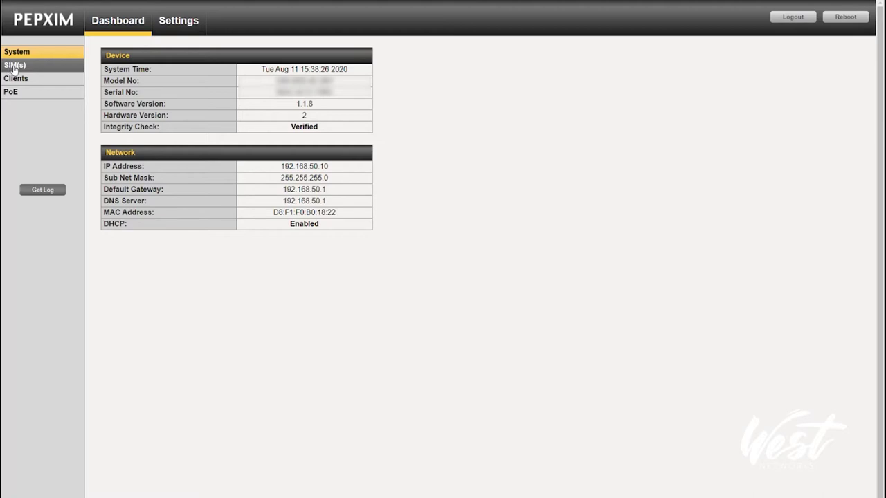
Log back into PepXIM with the admin credentials, decline saving the password, and select the injector's serial number.
left_click(14, 66)
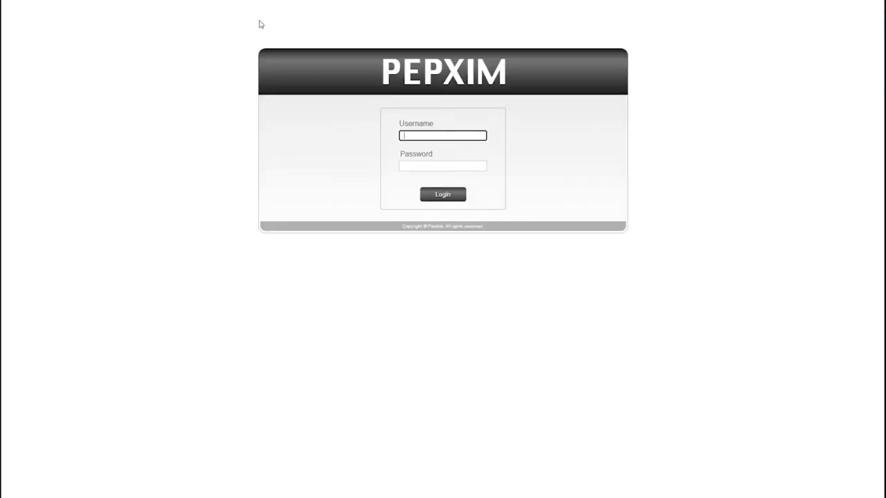
type("dmin")
key("Tab")
type("admin")
key("Return")
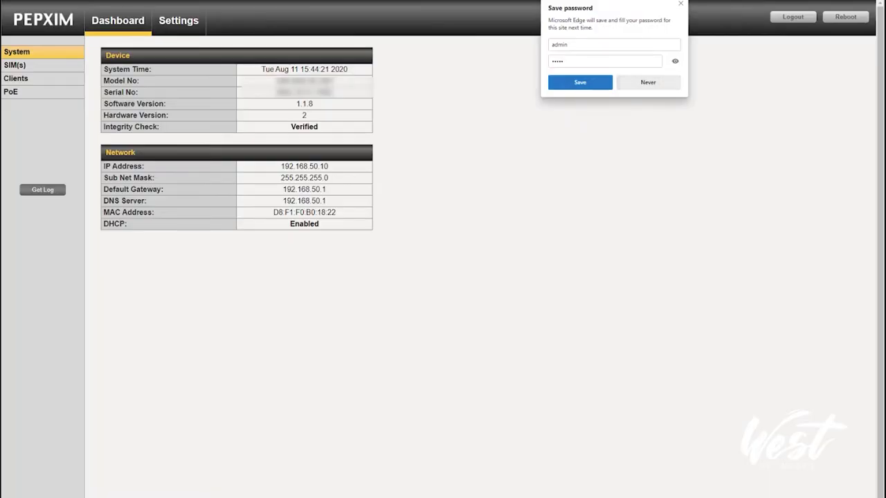
left_click(680, 4)
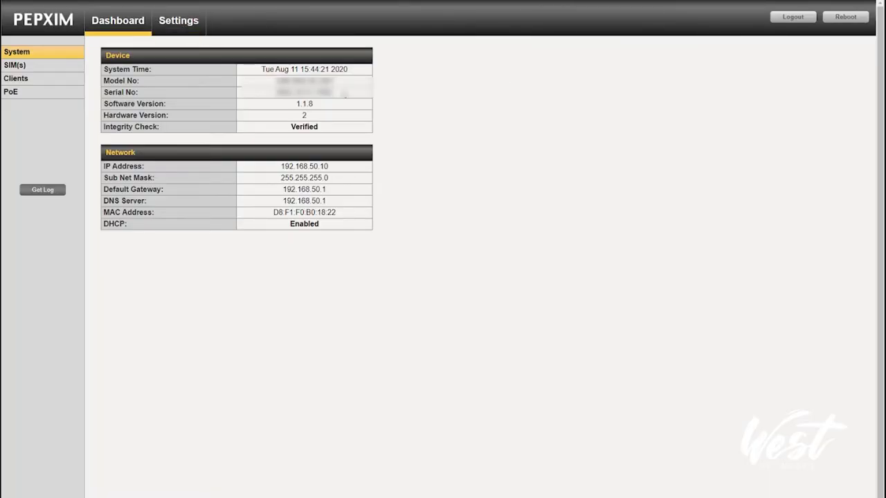
left_click_drag(344, 94, 277, 99)
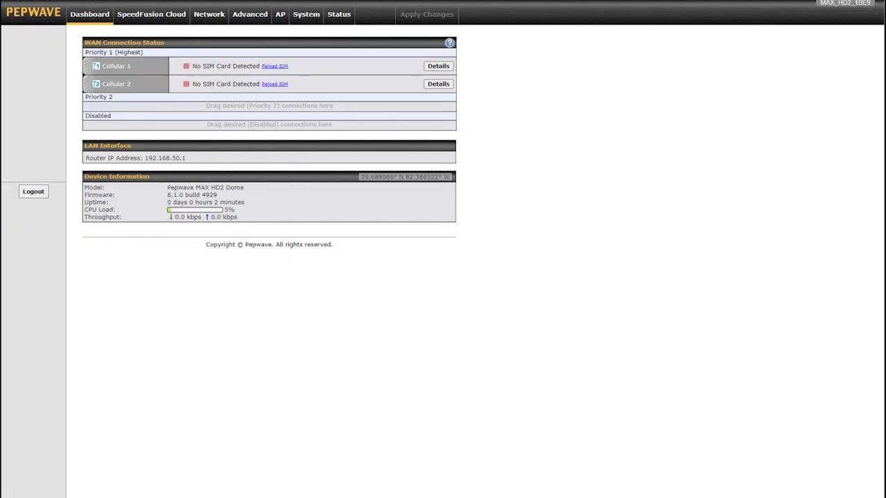
Set Cellular 1 to Use Remote SIM Only with the injector host:1 as its remote SIM entry.
left_click(447, 66)
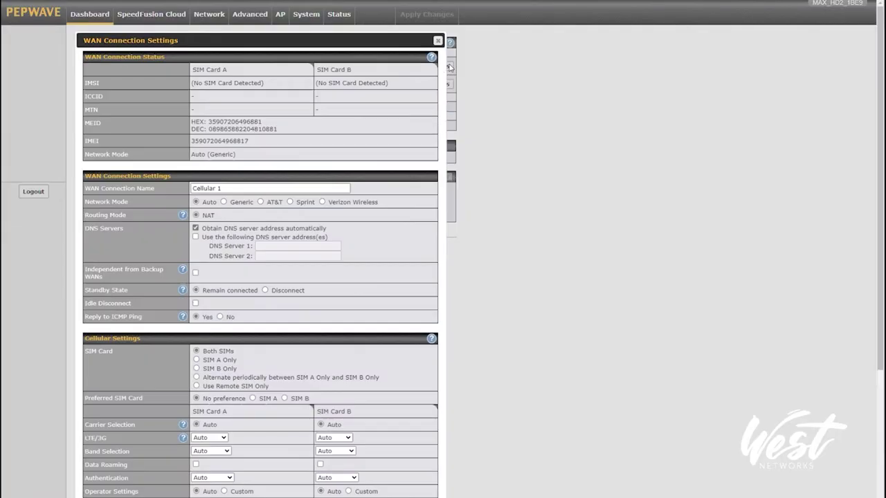
left_click(211, 386)
left_click(254, 406)
key("BackSpace")
key("BackSpace")
key("BackSpace")
key("BackSpace")
key("BackSpace")
key("BackSpace")
key("BackSpace")
key("BackSpace")
key("BackSpace")
key("BackSpace")
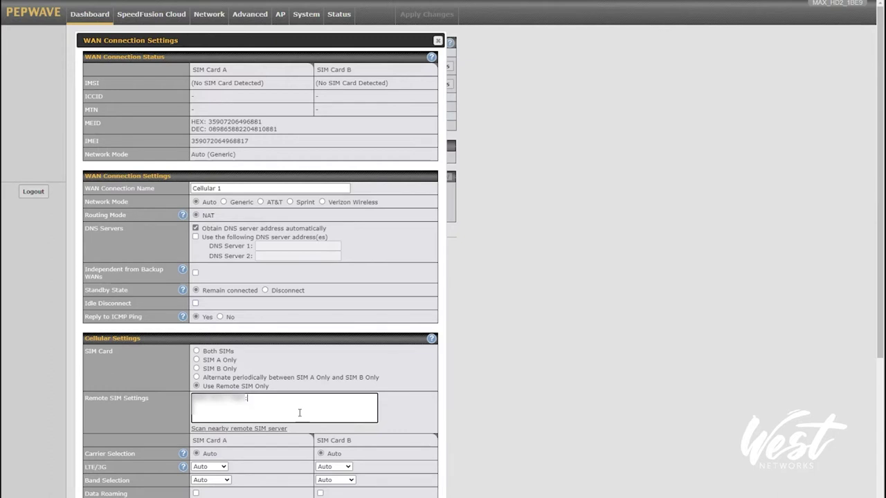
type("1")
type("1")
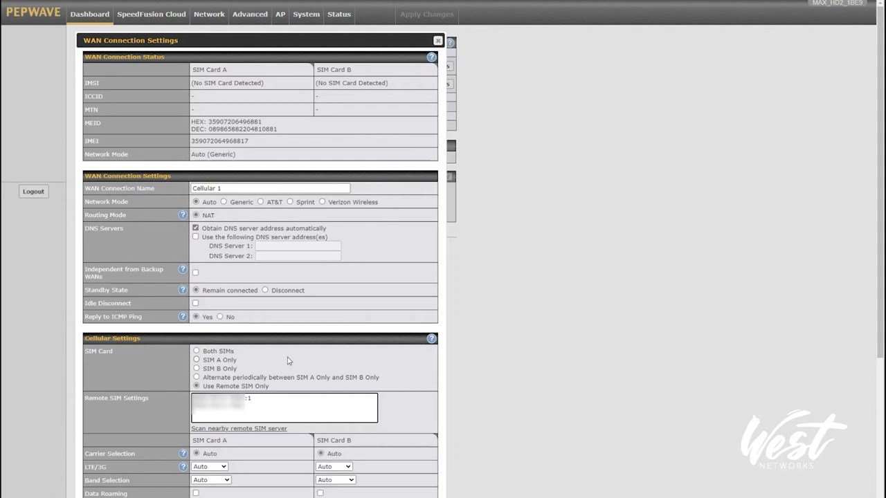
key("Return")
key("ctrl+v")
type(":2")
key("shift+Up")
key("BackSpace")
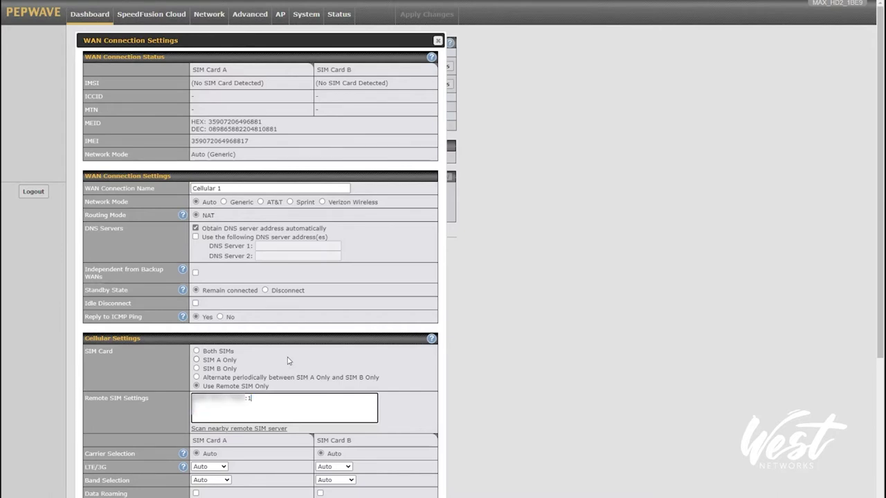
scroll(282, 488, "down", 2)
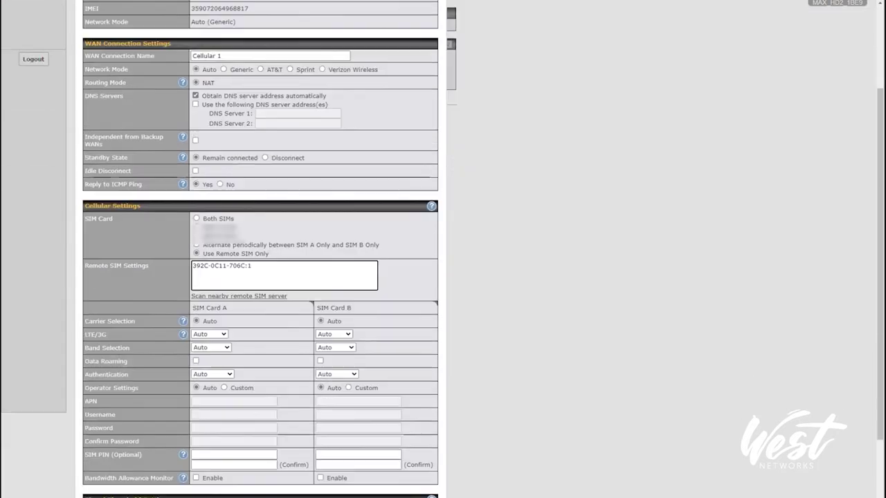
scroll(260, 249, "down", 3)
key("Tab")
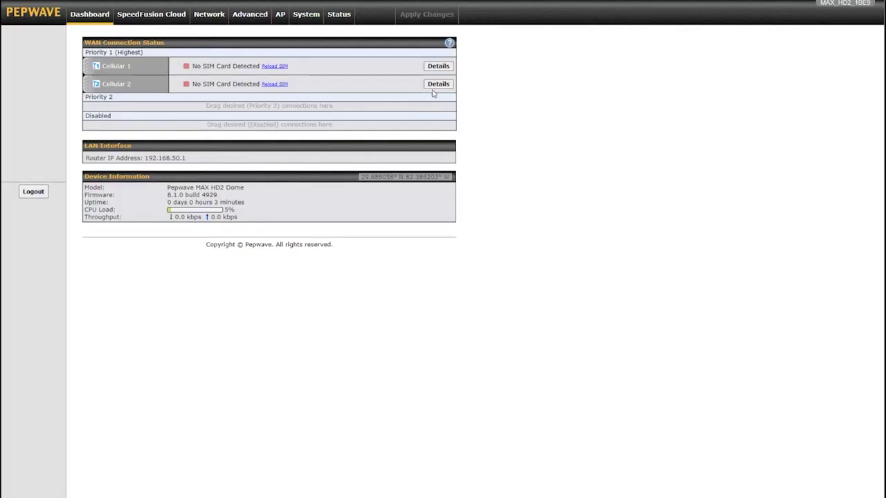
Set Cellular 2 to Use Remote SIM Only and edit its remote SIM entry.
left_click(444, 84)
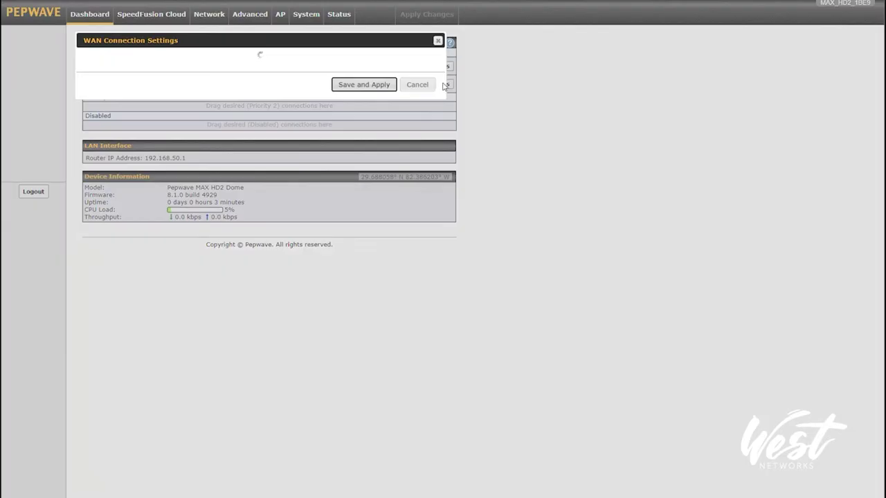
left_click(229, 386)
left_click(230, 409)
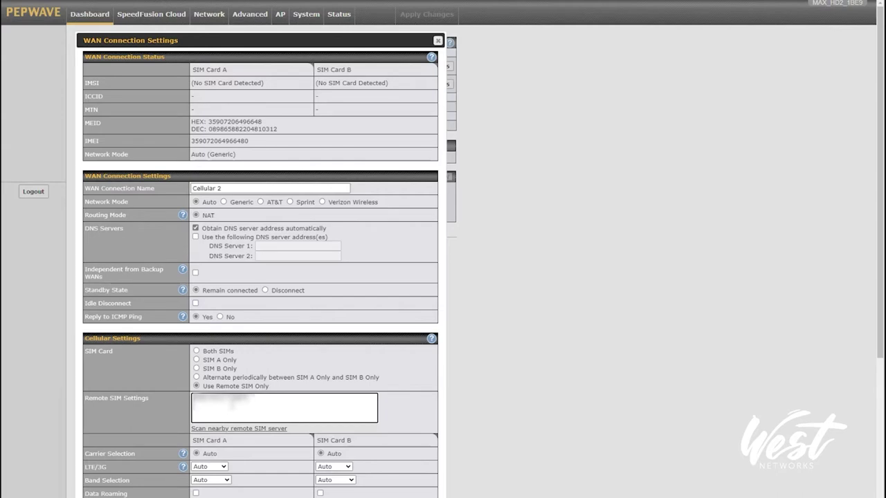
scroll(260, 277, "down", 5)
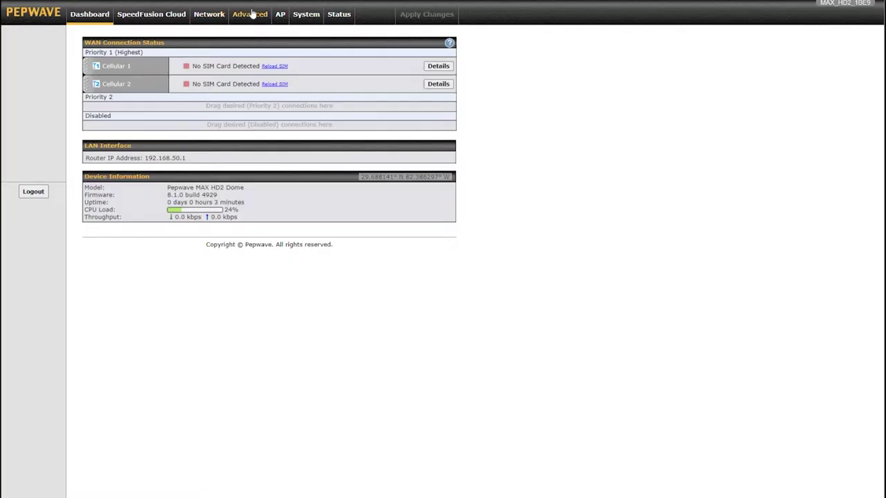
In Remote SIM Management, enable Auto LAN Discovery with the pasted injector host, save, and apply changes.
left_click(251, 14)
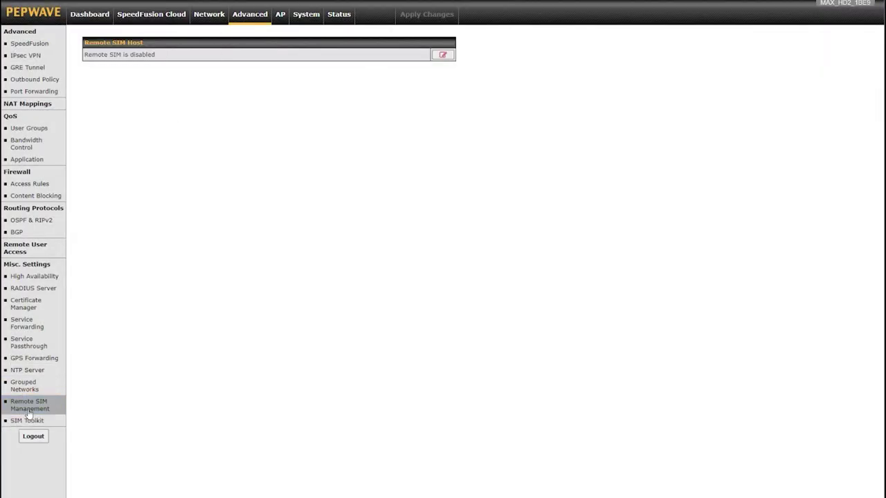
left_click(443, 55)
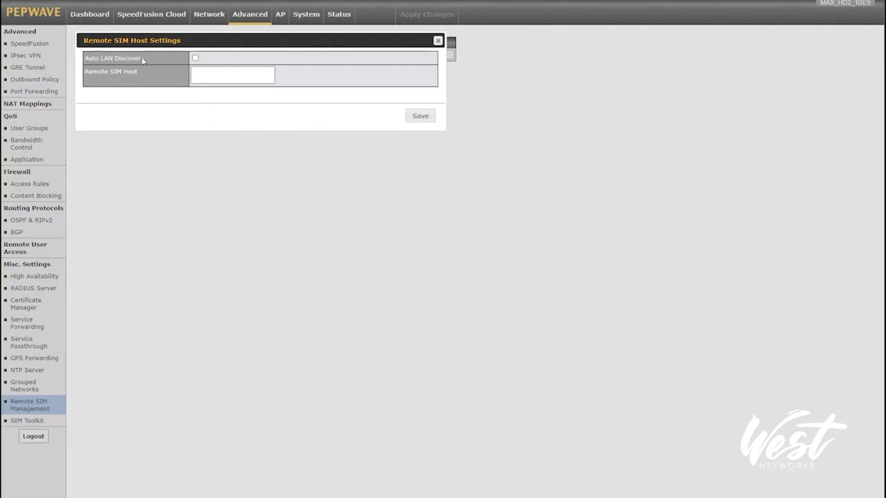
left_click(195, 58)
left_click(229, 78)
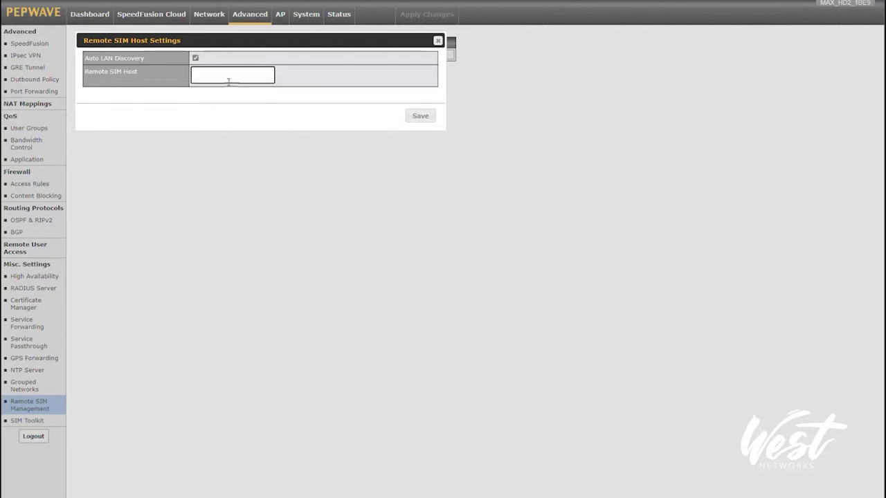
key("ctrl+v")
left_click(415, 115)
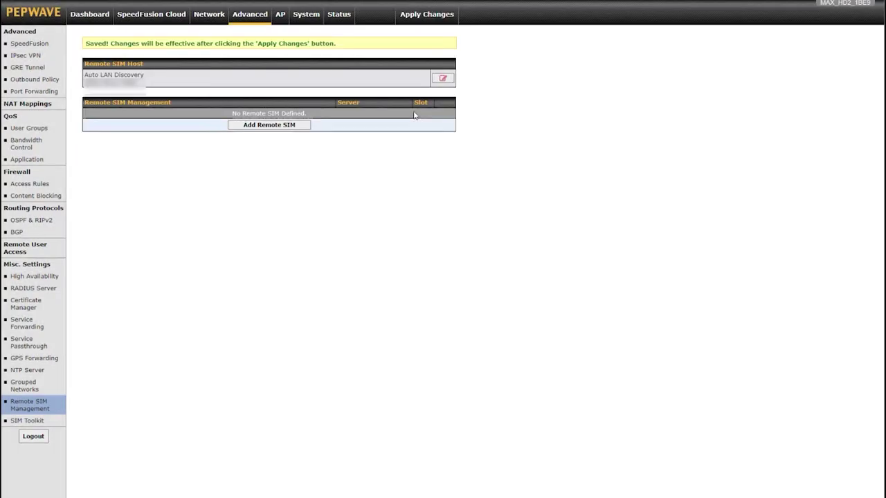
left_click(427, 15)
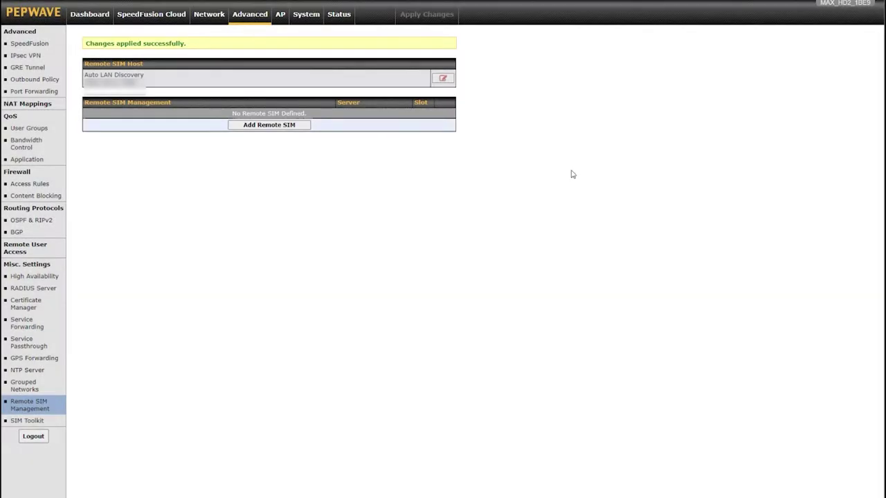
left_click(99, 14)
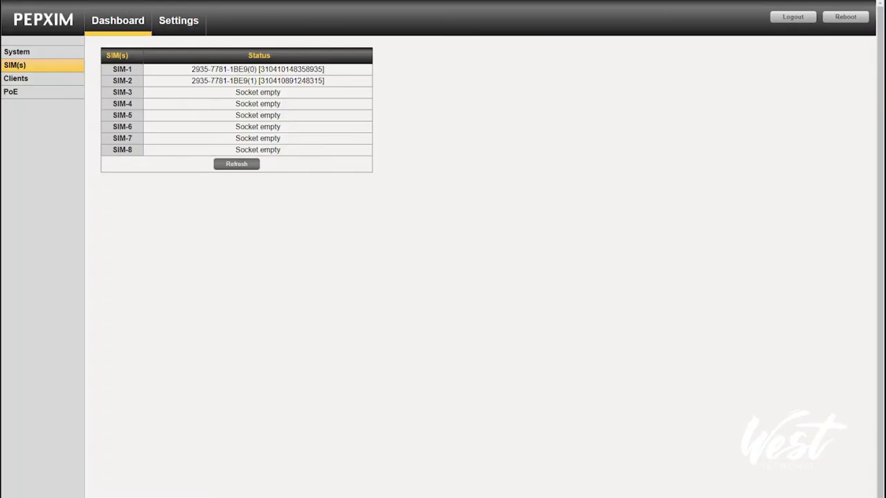
Verify that SIM-1 and SIM-2 on PepXIM both list the router's identifier in their status.
left_click_drag(192, 69, 247, 74)
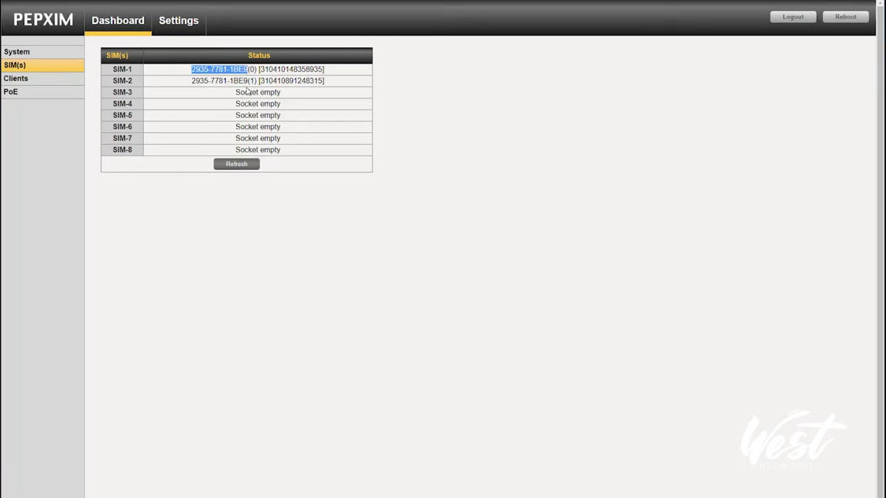
left_click(245, 85)
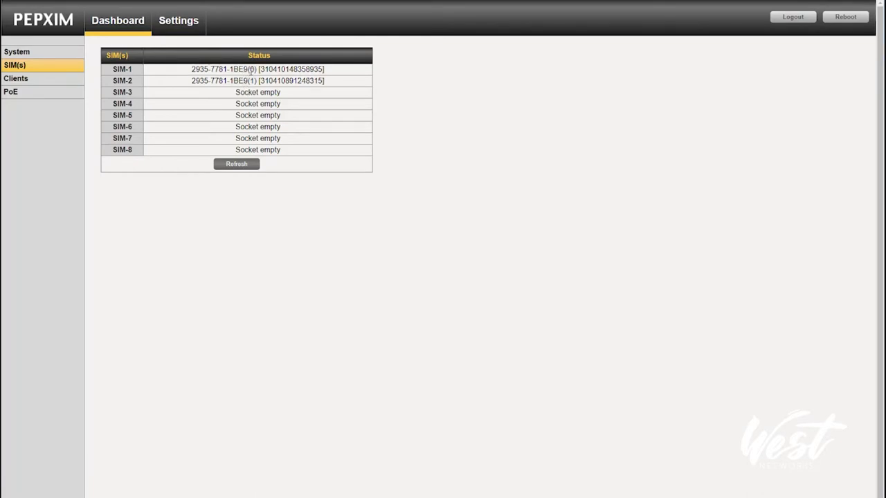
left_click_drag(192, 81, 249, 80)
left_click(255, 81)
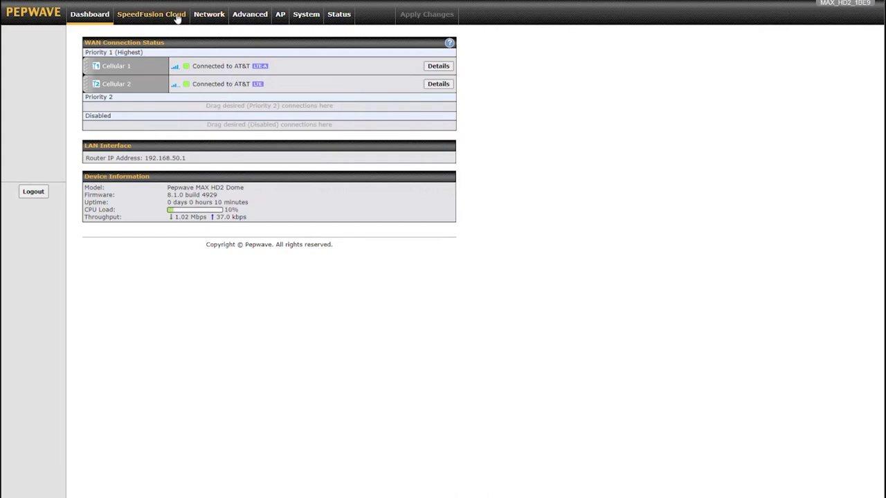
Select the router's serial number in its device information and bring up the Venus Lab Settings menu.
left_click(339, 17)
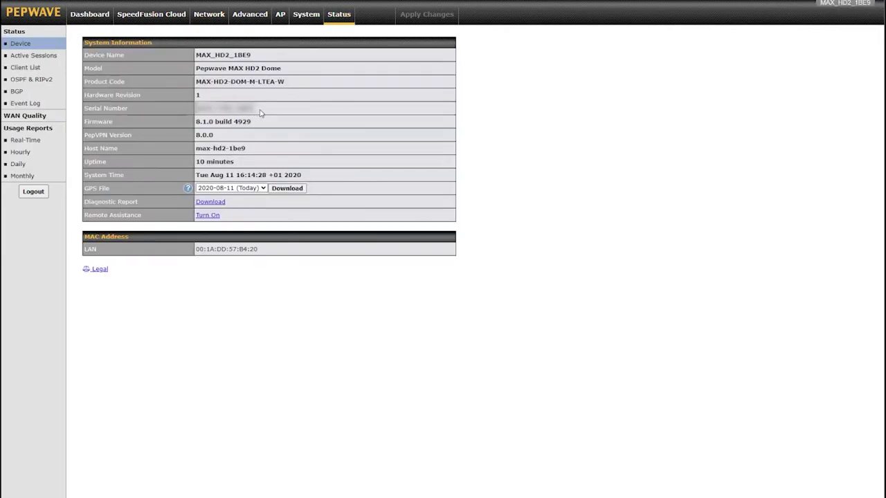
left_click_drag(256, 113, 198, 115)
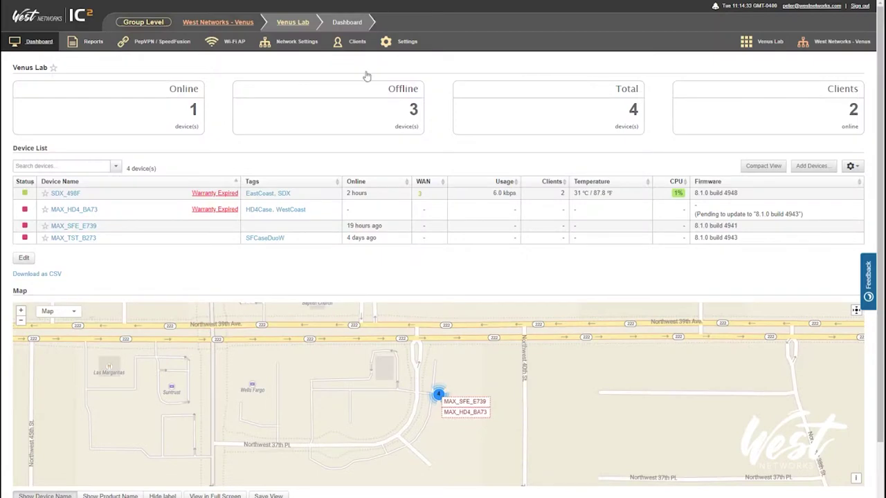
mouse_move(385, 43)
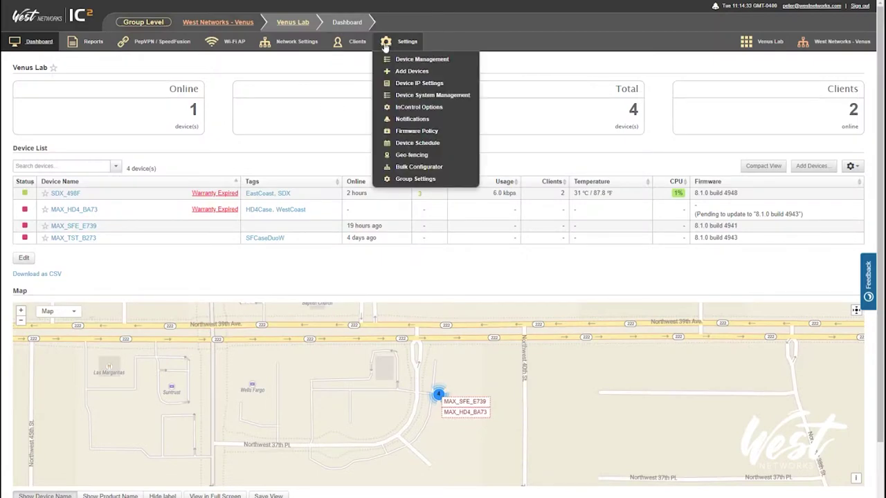
Start Add Devices and paste the router and PepXIM serial numbers into the Serial numbers list.
left_click(416, 73)
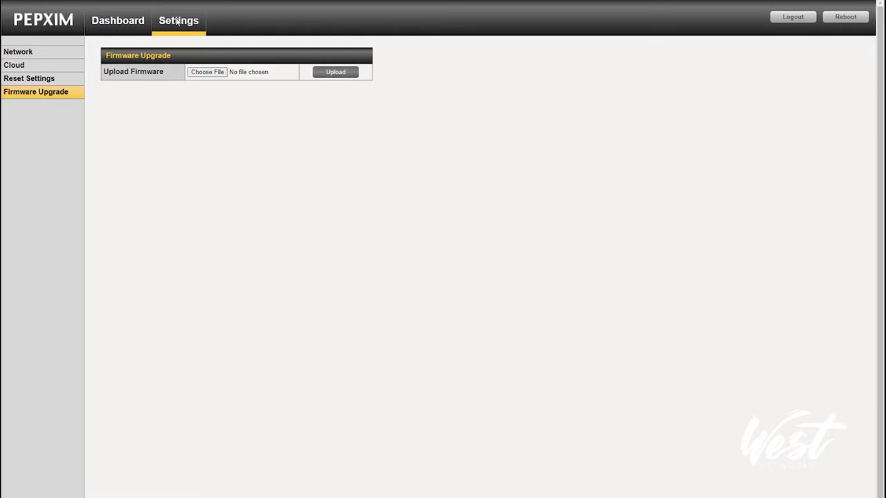
left_click(178, 22)
left_click(524, 41)
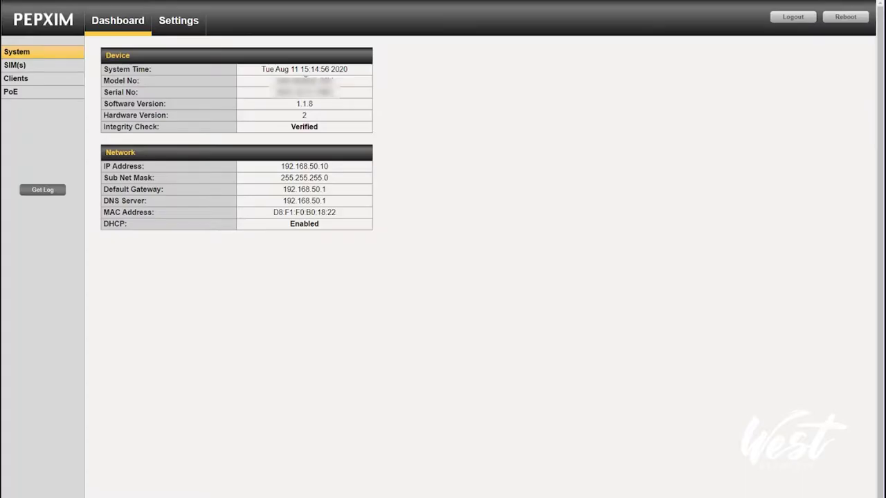
left_click_drag(341, 97, 276, 98)
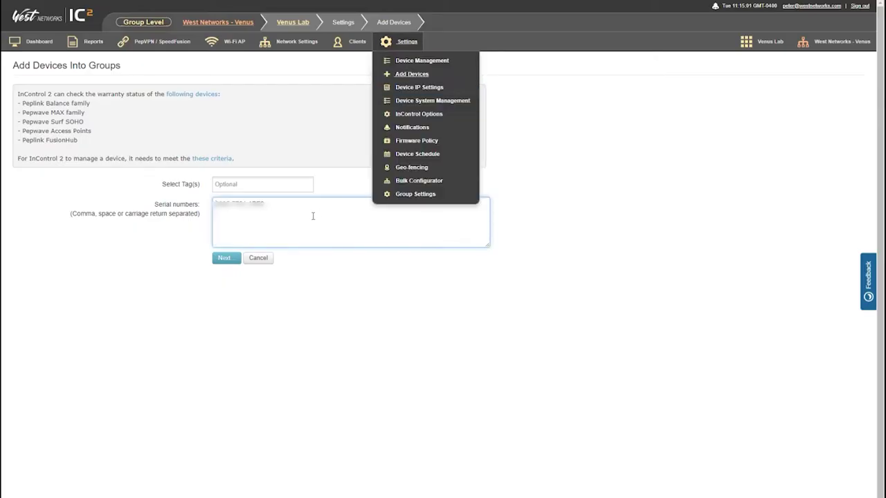
key("ctrl+v")
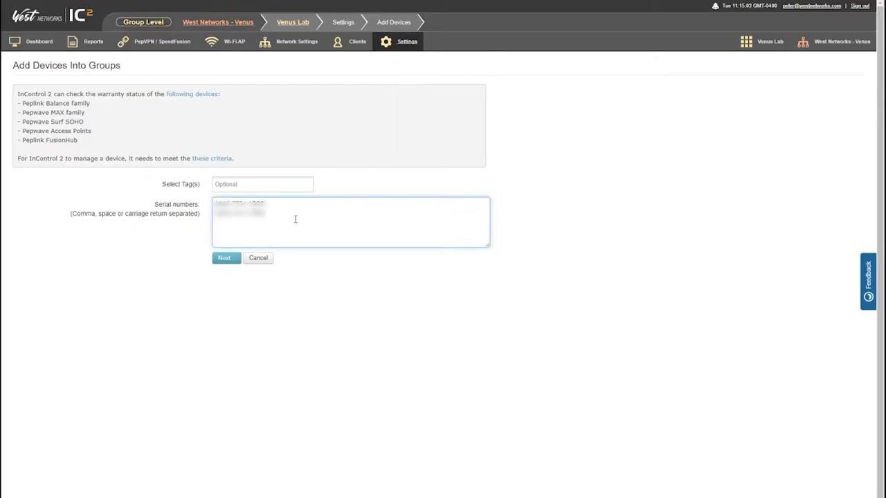
Tag the devices HD2DomeDemo and confirm adding them to Venus Lab.
left_click(255, 186)
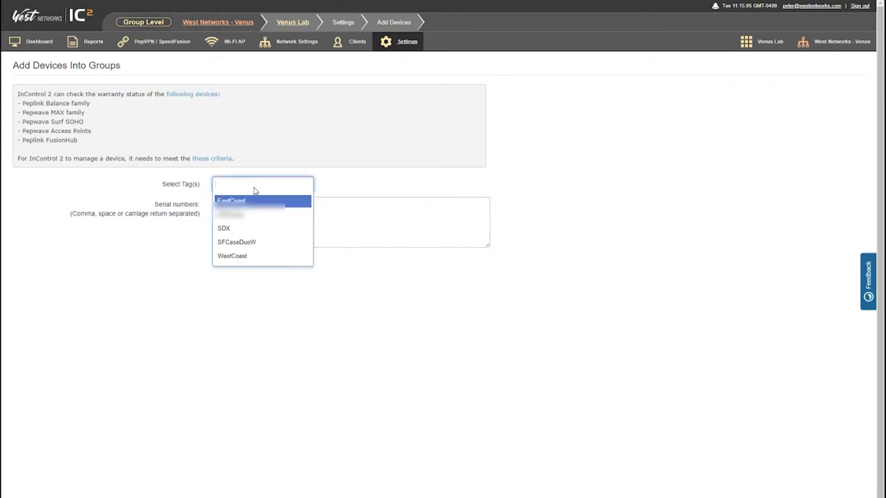
type("HD2DomeDemo")
left_click(277, 206)
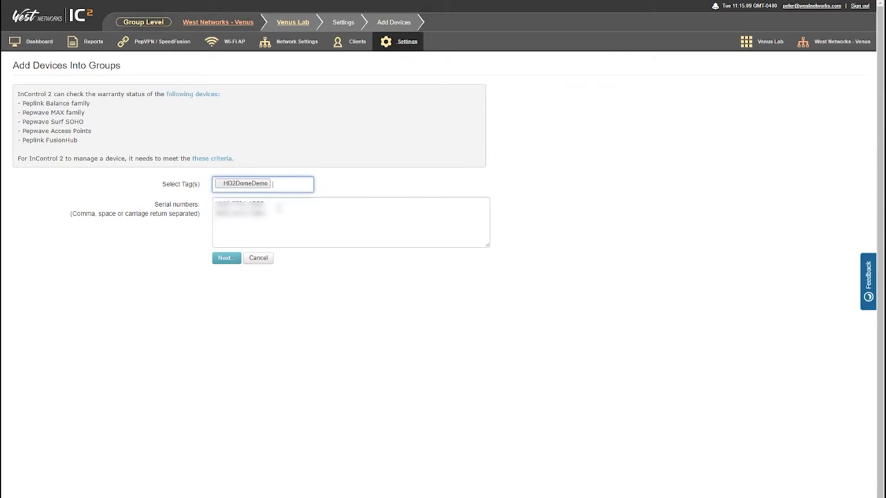
left_click(228, 258)
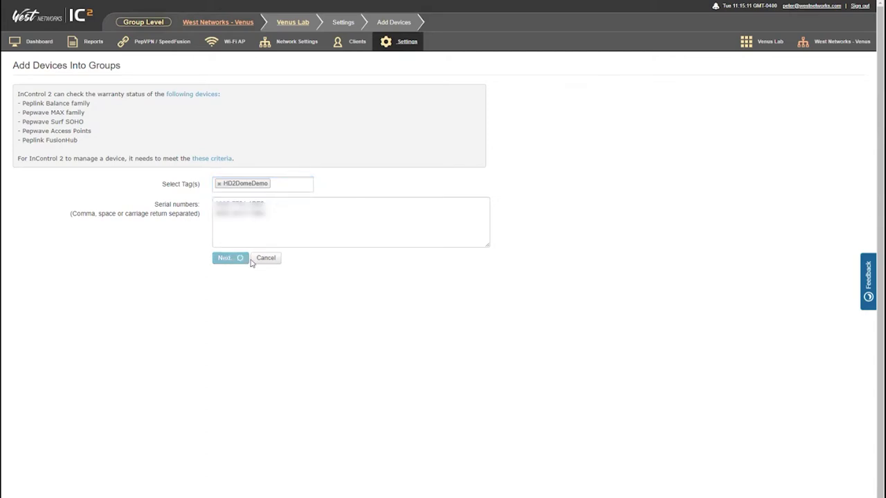
left_click(33, 161)
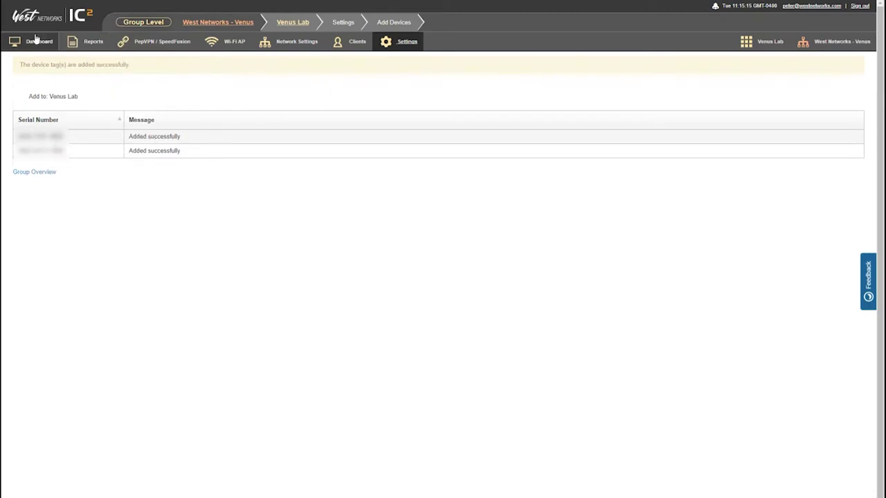
left_click(88, 42)
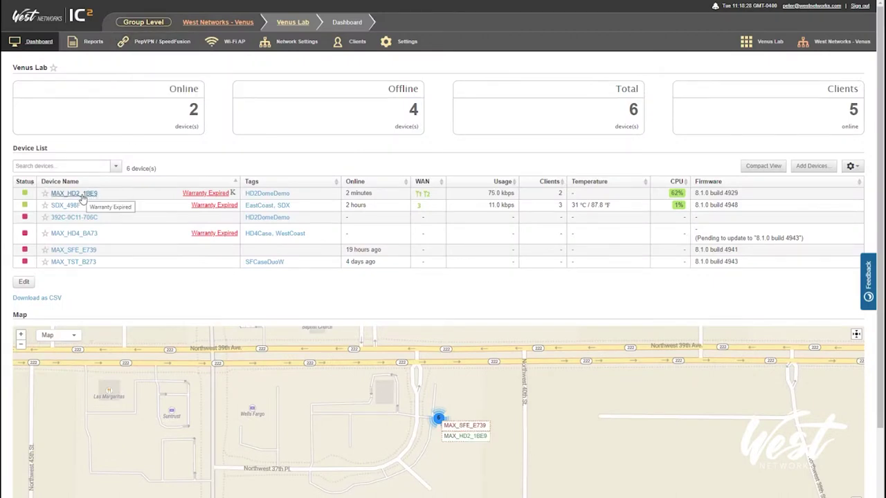
Open Firmware Policy and the firmware choices for the Pepwave MAX HD2 Dome.
mouse_move(397, 48)
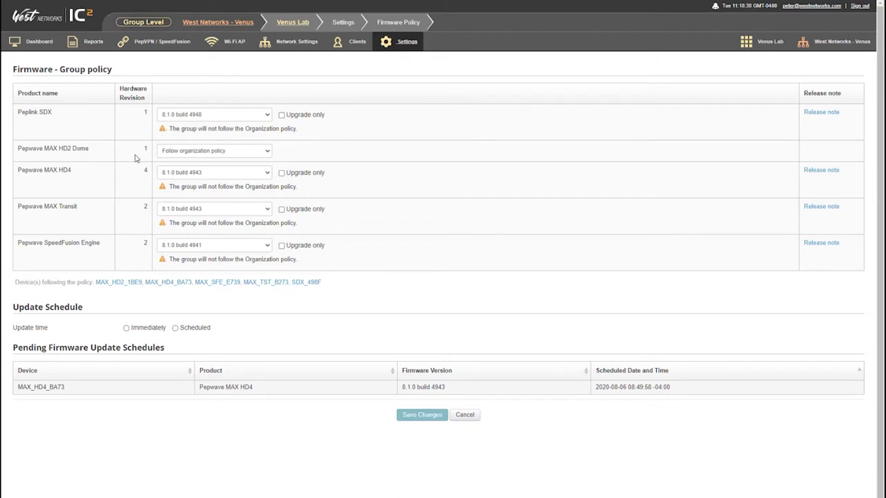
left_click(196, 152)
Set the MAX HD2 Dome to firmware 8.1.0 build 4943, scheduled Immediately, and save.
left_click(174, 183)
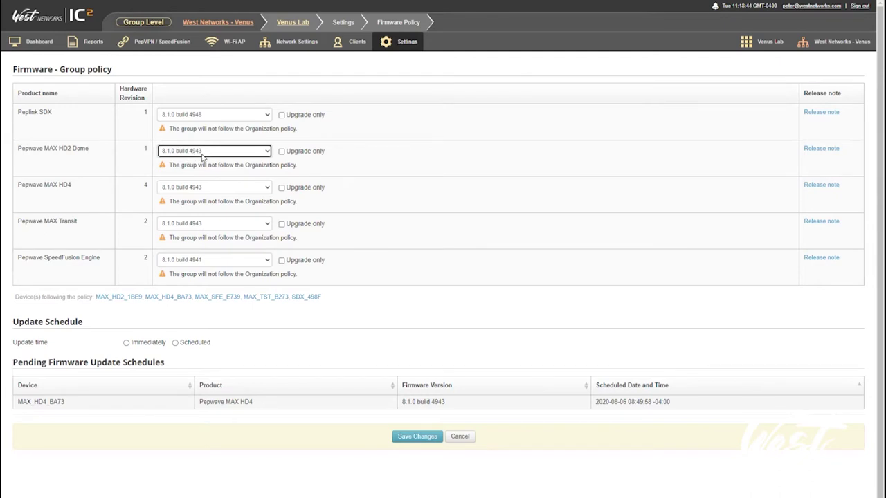
left_click(145, 347)
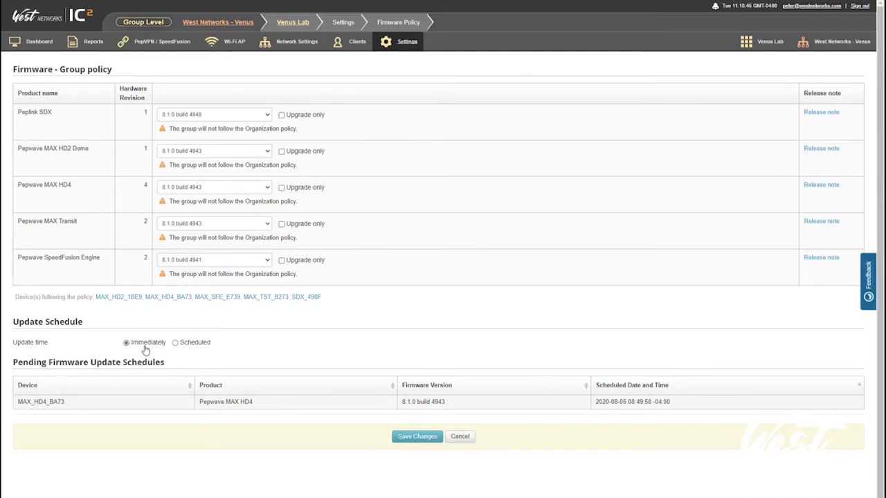
left_click(418, 437)
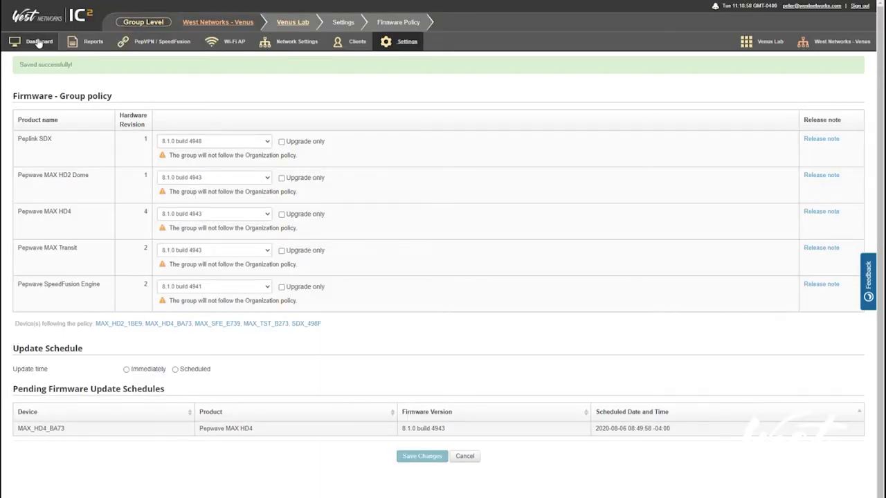
mouse_move(88, 42)
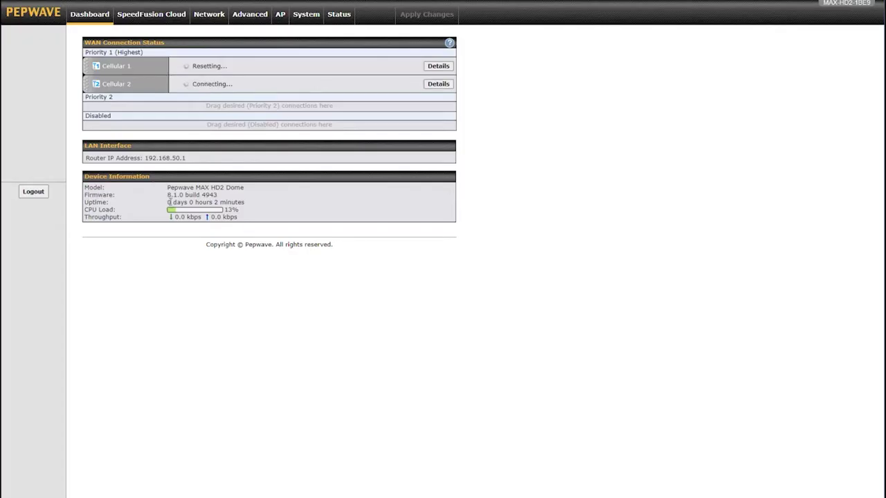
Highlight the dashboard's firmware version 8.1.0 build 4943 to confirm the upgrade.
left_click_drag(167, 198, 228, 200)
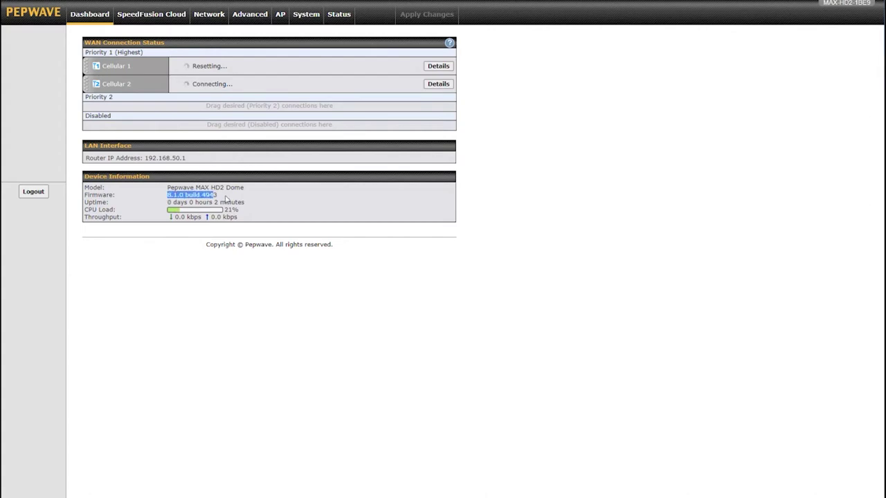
left_click(225, 199)
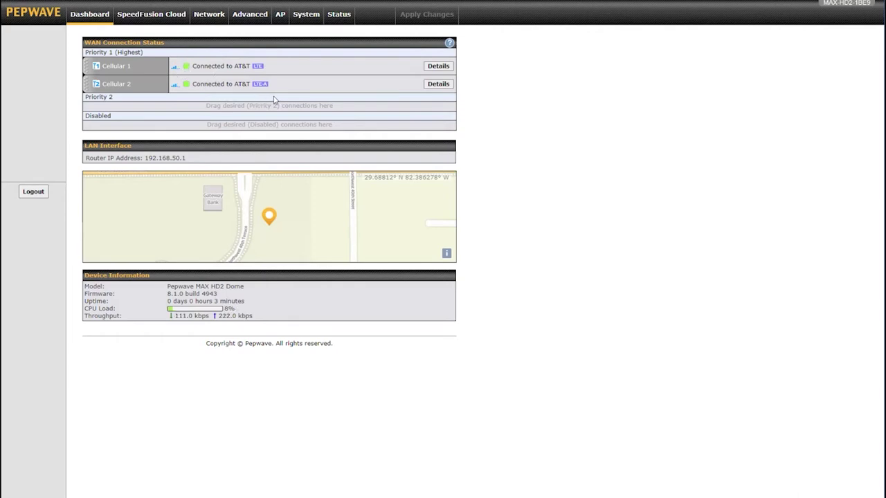
Request a SpeedFusion Cloud activation key by submitting the contact e-mail and the router's serial number.
left_click(146, 22)
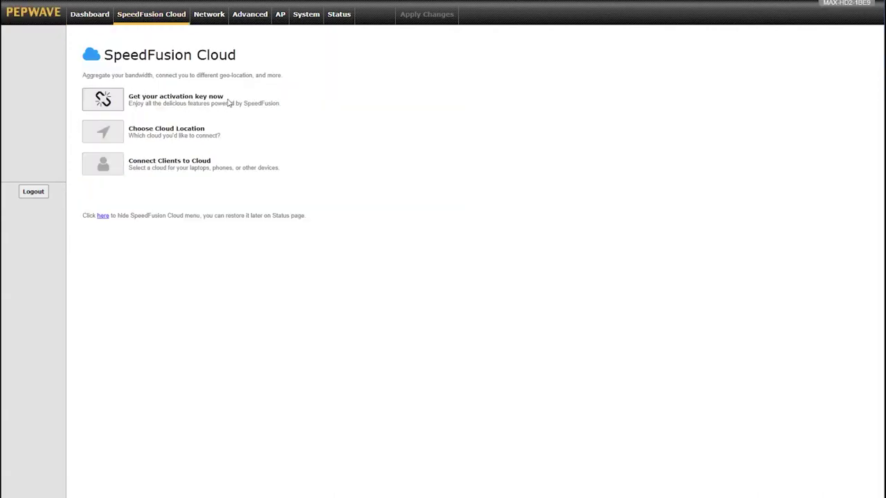
left_click(110, 104)
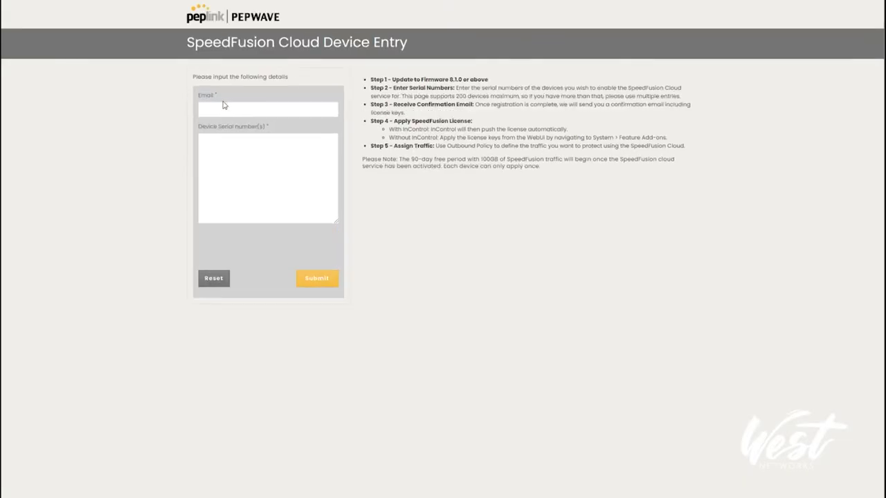
left_click(225, 105)
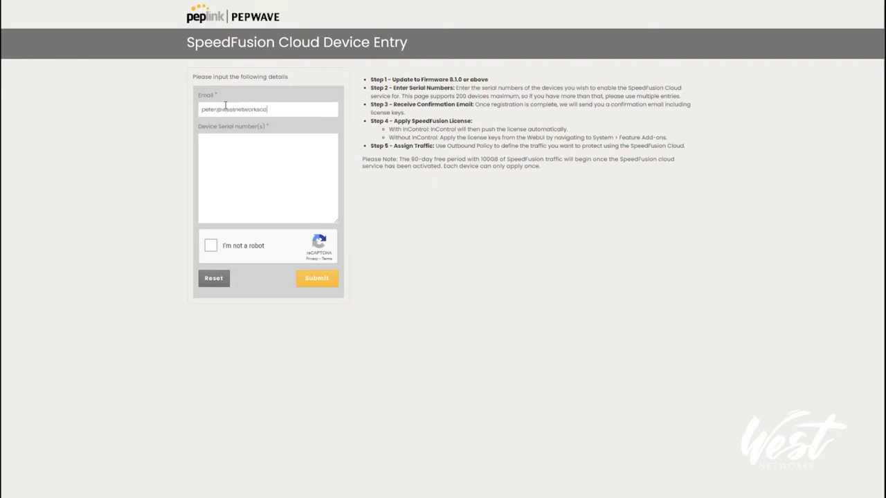
key("BackSpace")
key("BackSpace")
key("Tab")
key("ctrl+v")
left_click(215, 248)
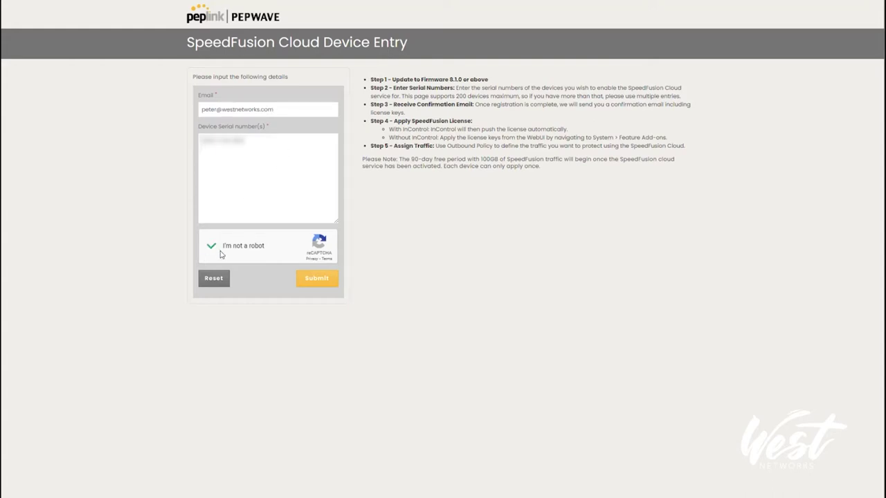
left_click(325, 280)
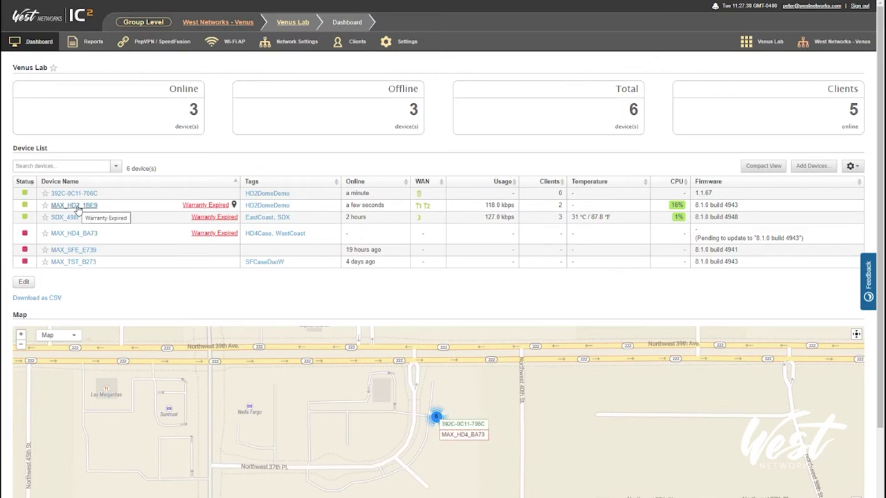
Open MAX_HD2_1BE9's device details in InControl 2 and reach its router's SpeedFusion Cloud page.
left_click(75, 206)
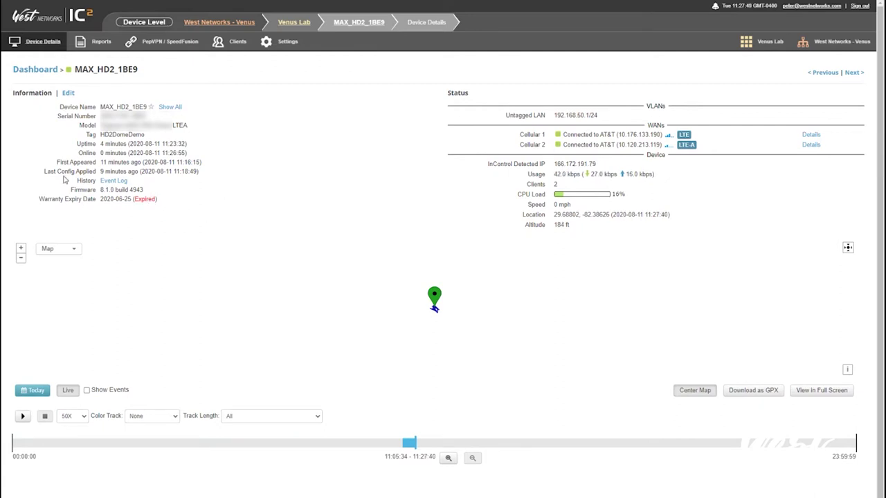
mouse_move(283, 41)
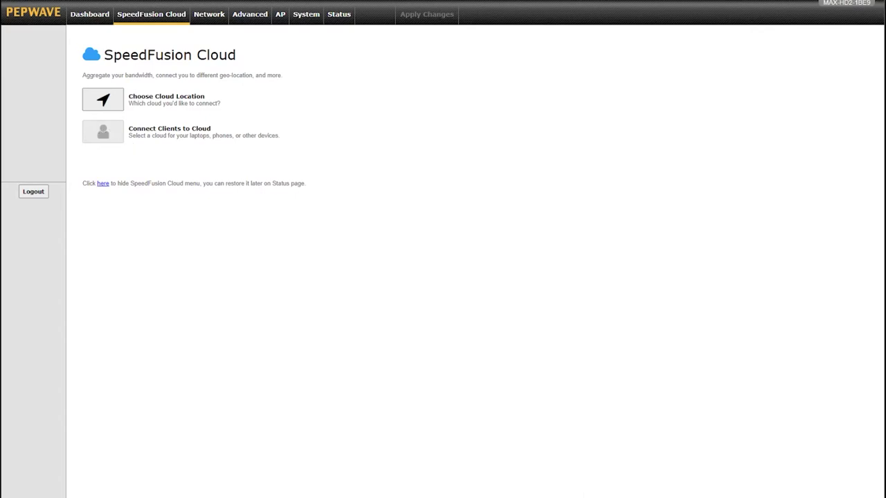
Check the feature activation page under System settings, then return to SpeedFusion Cloud.
left_click(308, 15)
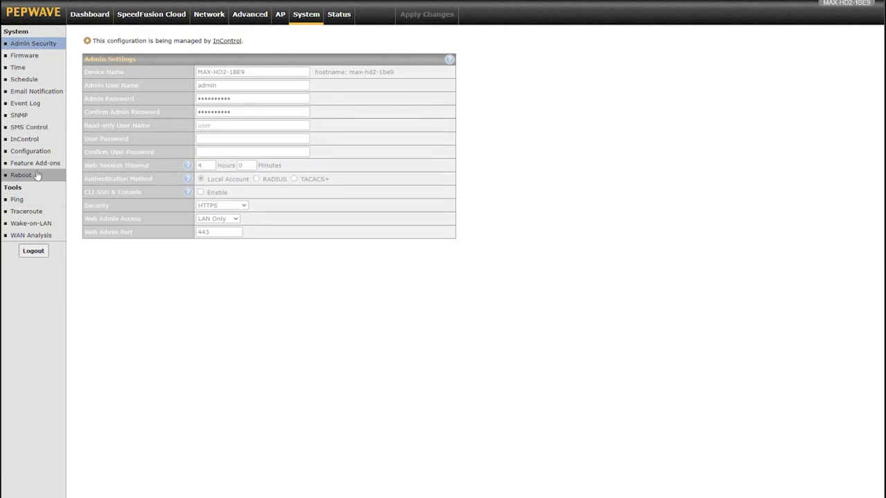
left_click(36, 165)
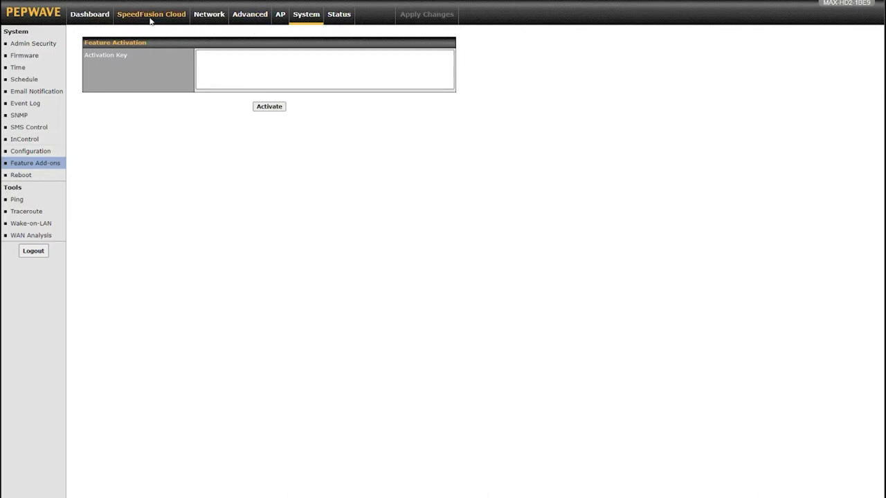
left_click(150, 19)
Add an SFC entry with Automatic cloud location and open its profile settings.
left_click(118, 99)
left_click(235, 99)
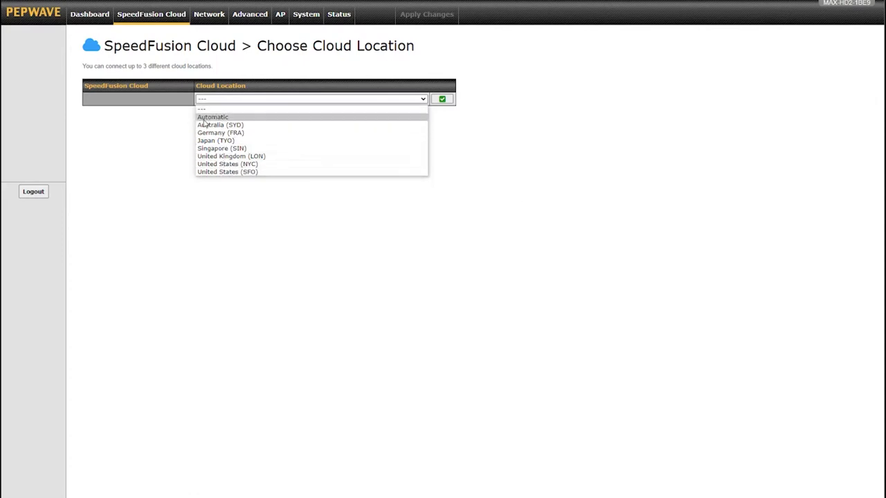
left_click(205, 119)
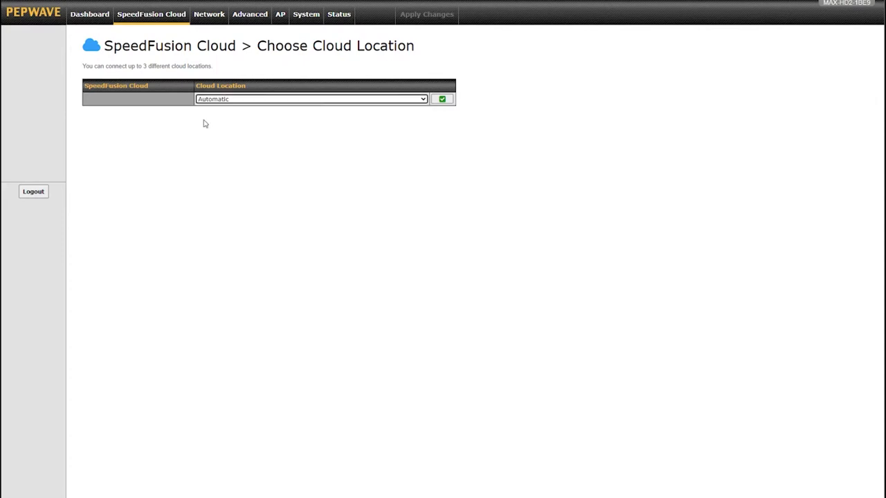
left_click(442, 101)
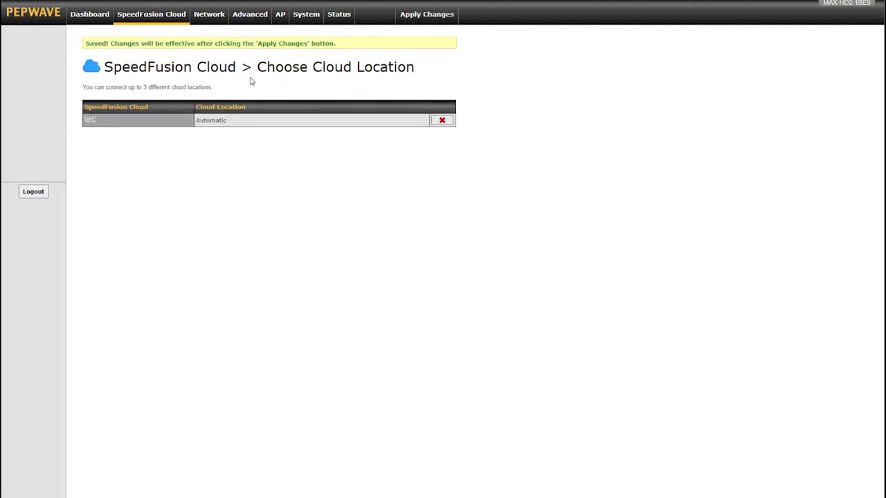
left_click(92, 121)
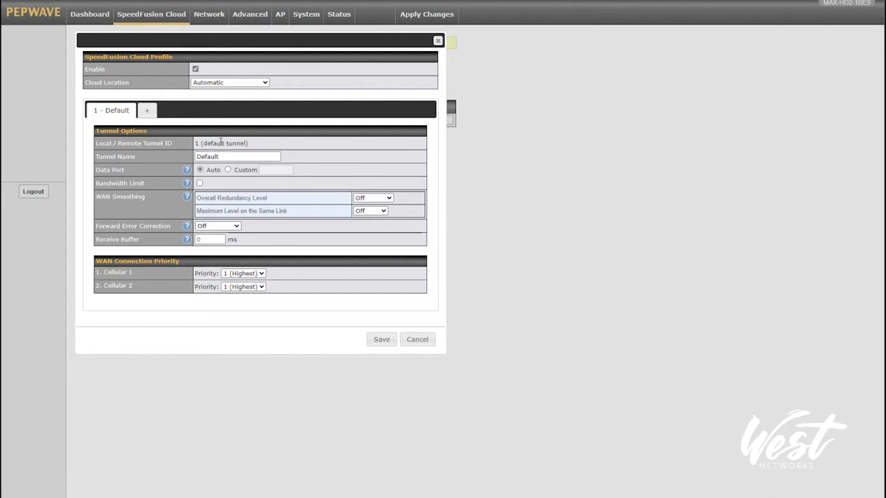
Add a second tunnel named WAN Smoothing with Overall Redundancy set to Normal.
left_click(151, 112)
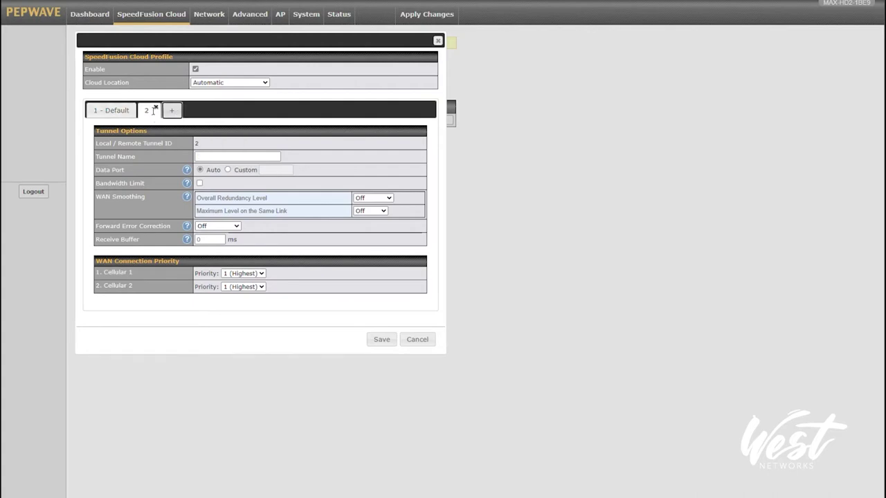
left_click(213, 154)
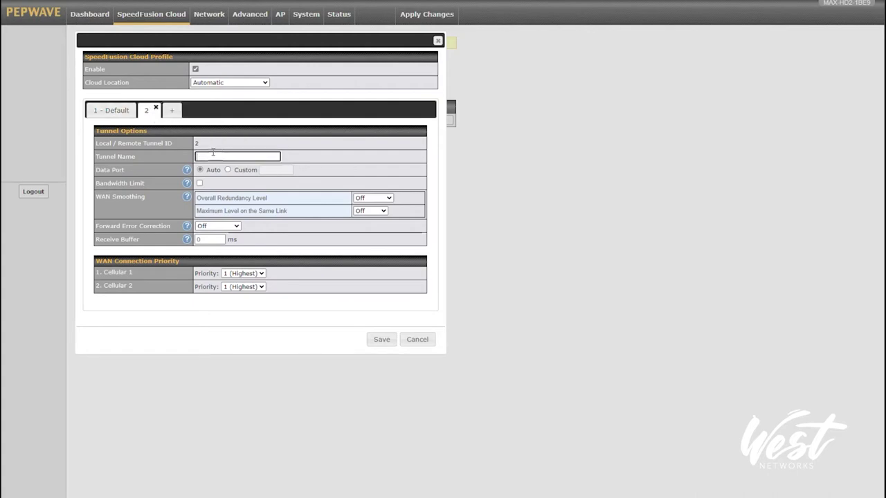
type("WAN Smoothing")
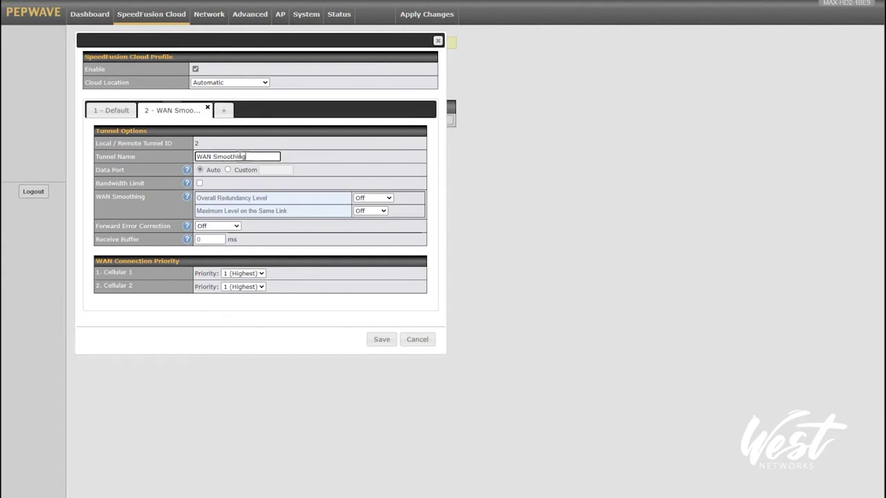
left_click(384, 199)
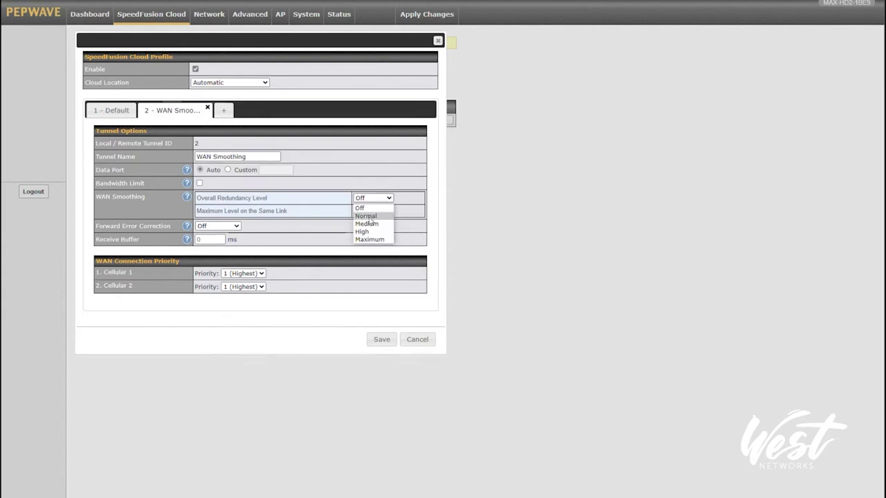
left_click(366, 216)
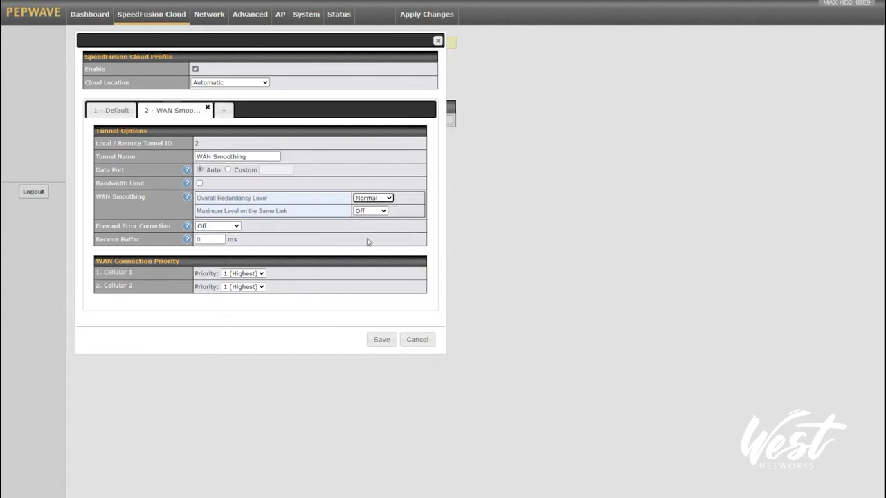
Add a third tunnel named FEC with Forward Error Correction Low, and save the profile.
left_click(224, 110)
left_click(238, 155)
type("FEC")
left_click(217, 226)
left_click(217, 225)
left_click(218, 226)
left_click(204, 244)
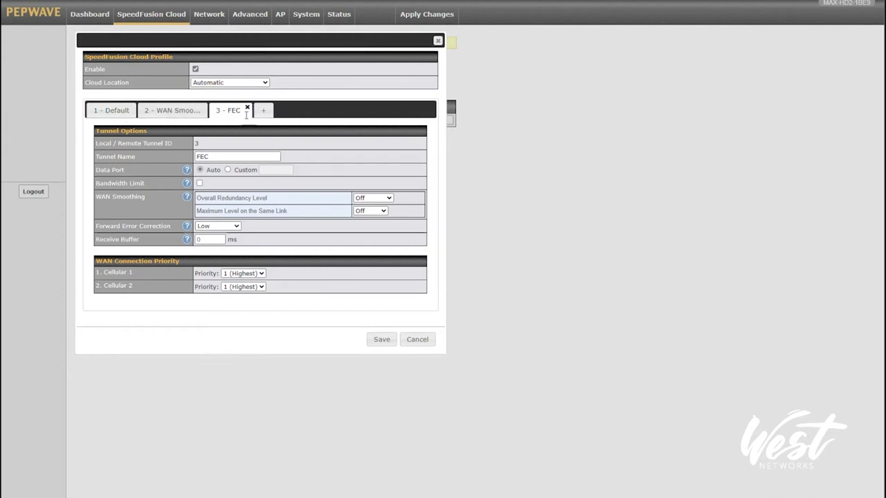
left_click(383, 341)
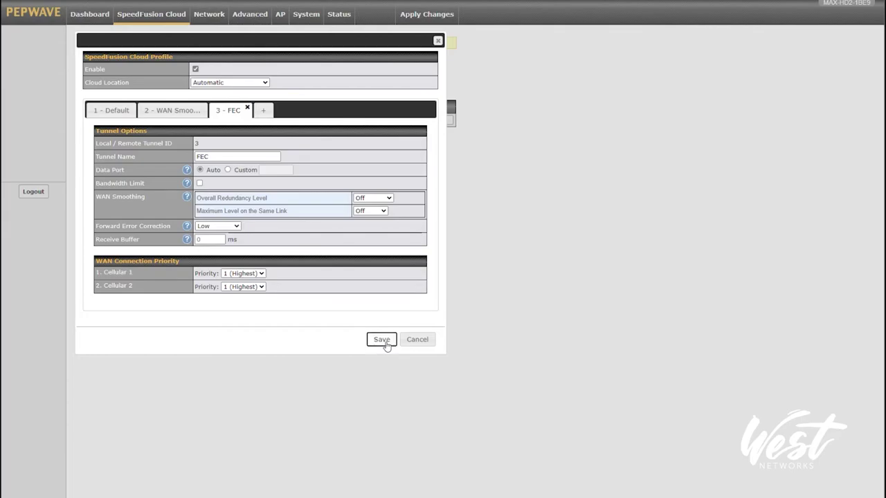
Apply the changes and confirm Default, WAN Smoothing and FEC tunnels show Established on the Dashboard.
left_click(422, 15)
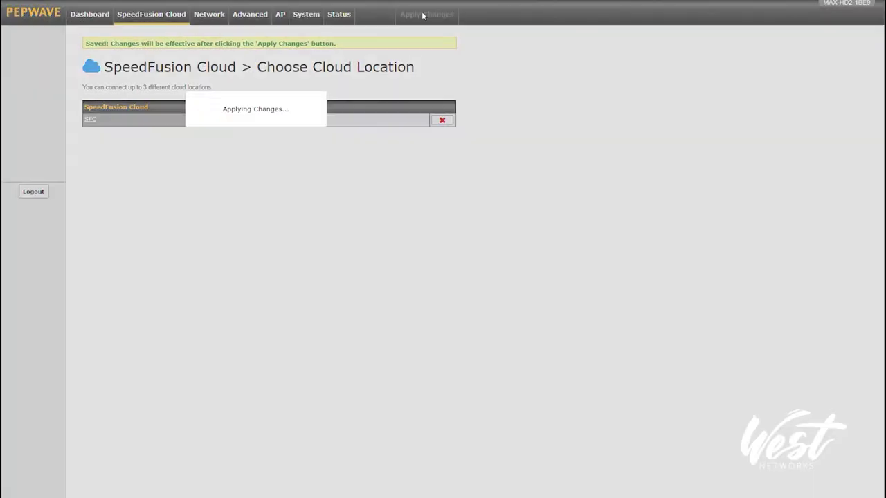
left_click(102, 15)
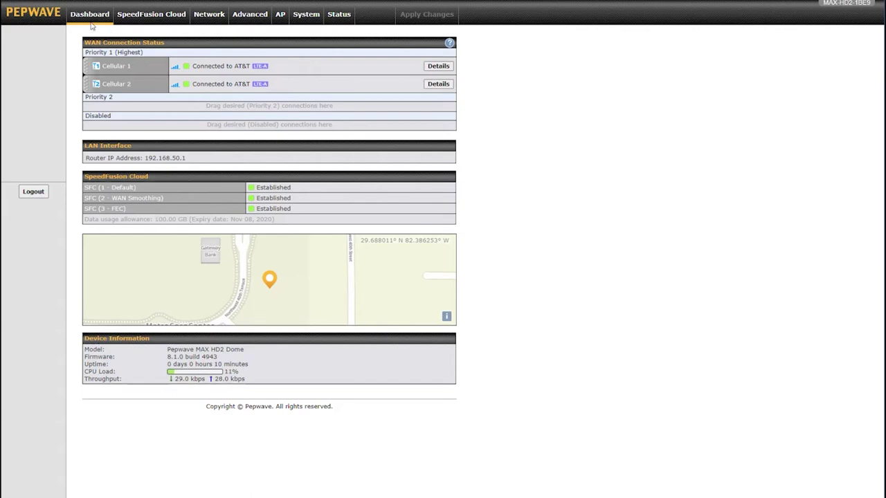
Review Send All Traffic To under PepVPN with SpeedFusion, cancel unchanged, and open Outbound Policy.
left_click(208, 21)
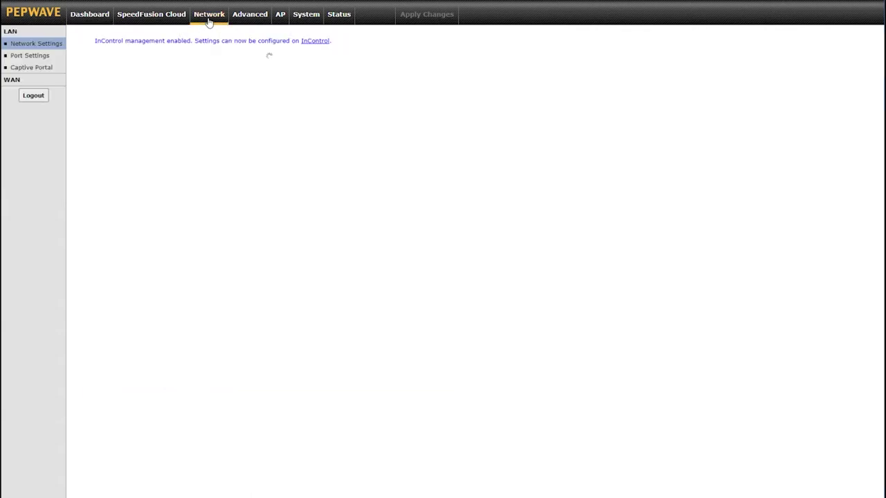
left_click(241, 20)
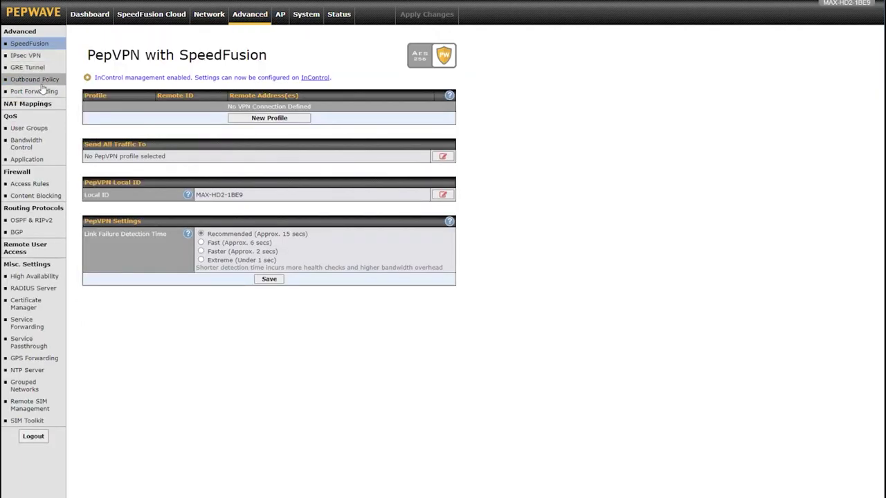
left_click(442, 157)
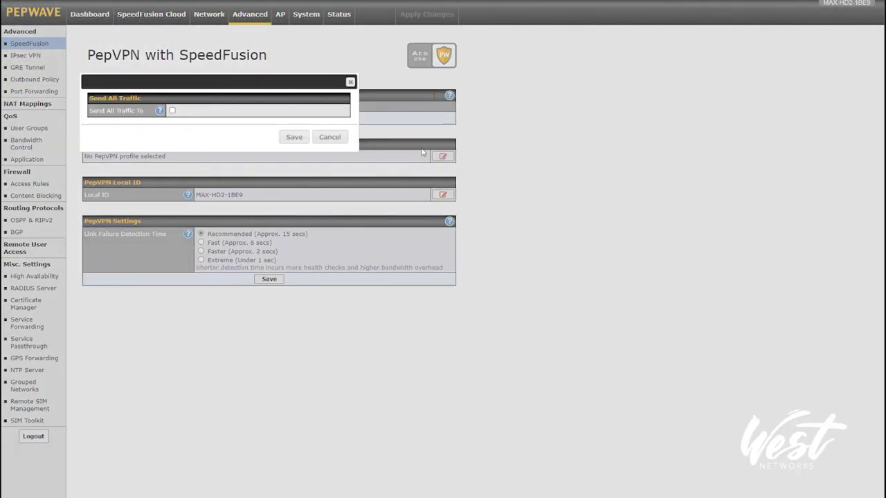
left_click(172, 111)
left_click(184, 128)
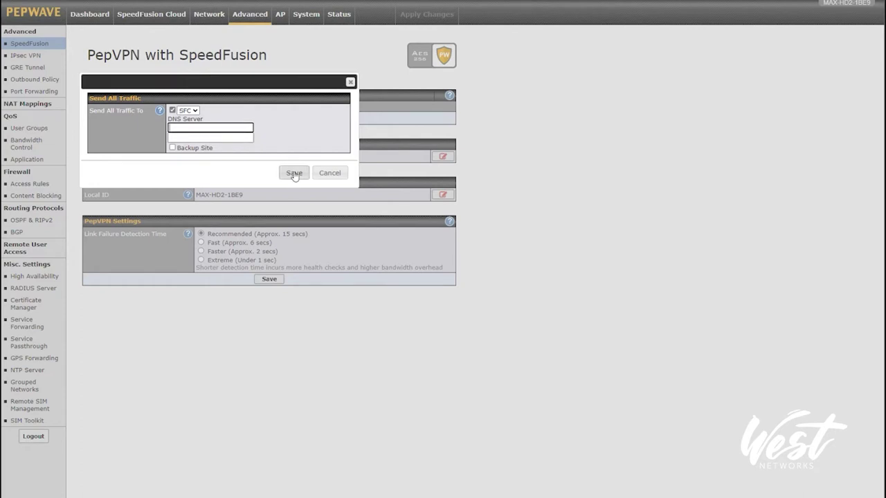
left_click(189, 113)
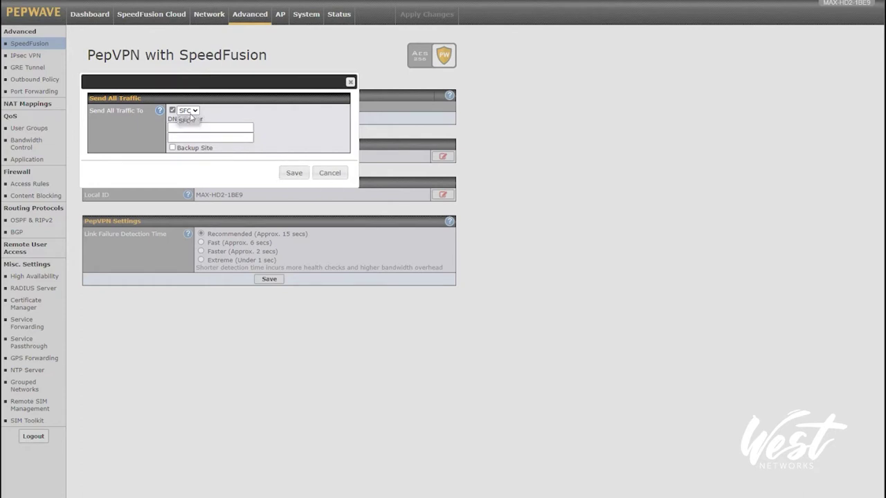
left_click(292, 145)
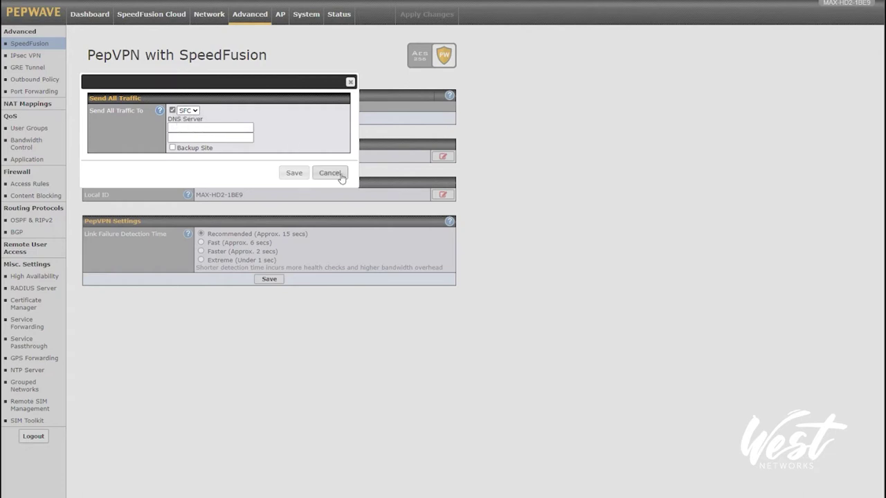
left_click(330, 173)
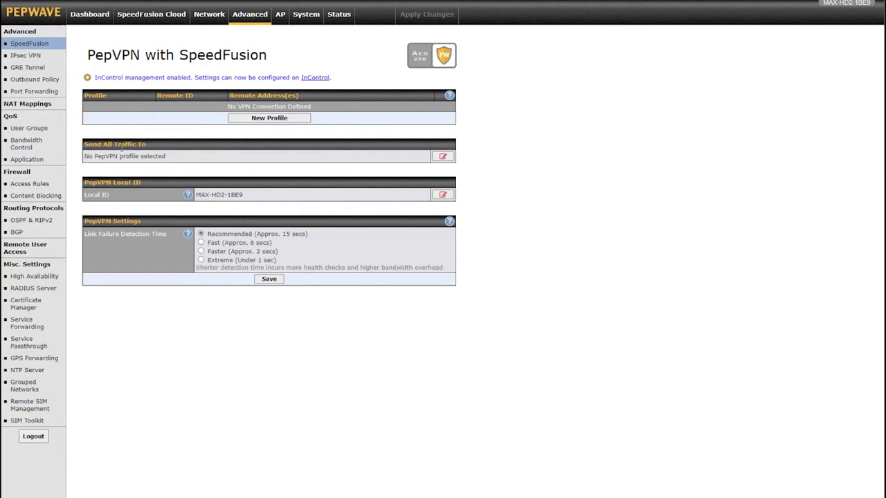
left_click(31, 80)
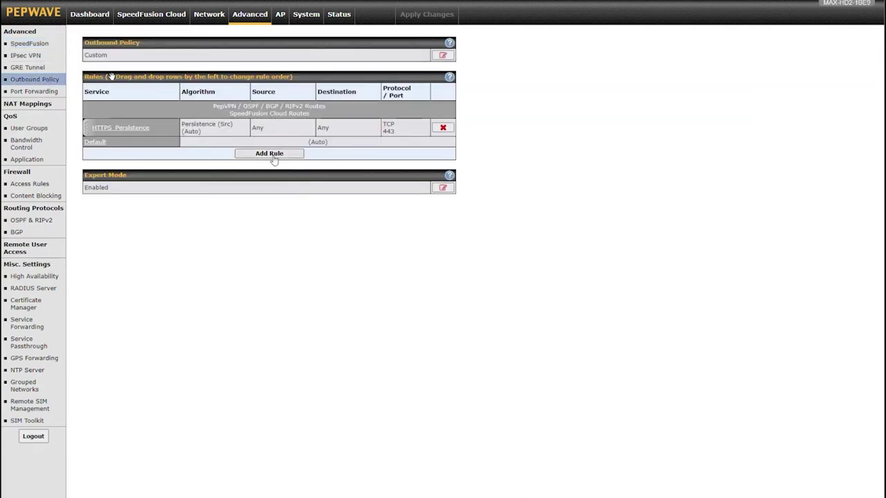
Start a custom rule named SFC WAN Smoothing matching the domain voip.com.
left_click(272, 154)
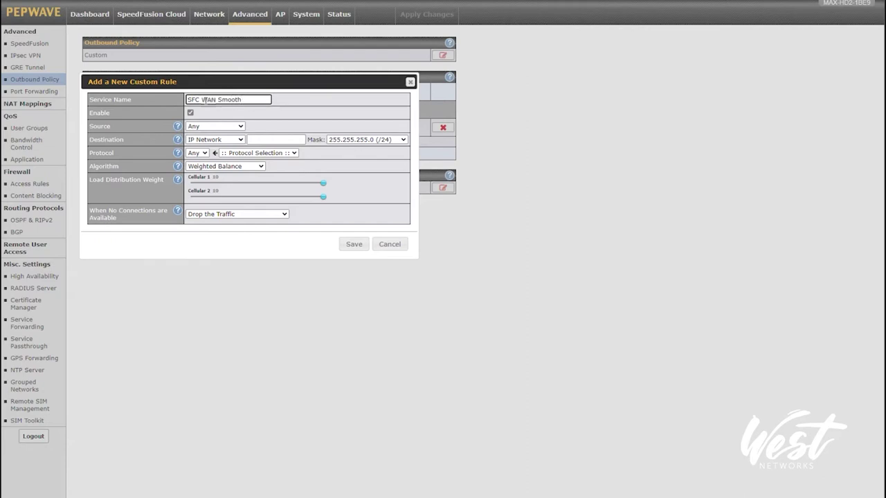
key("Tab")
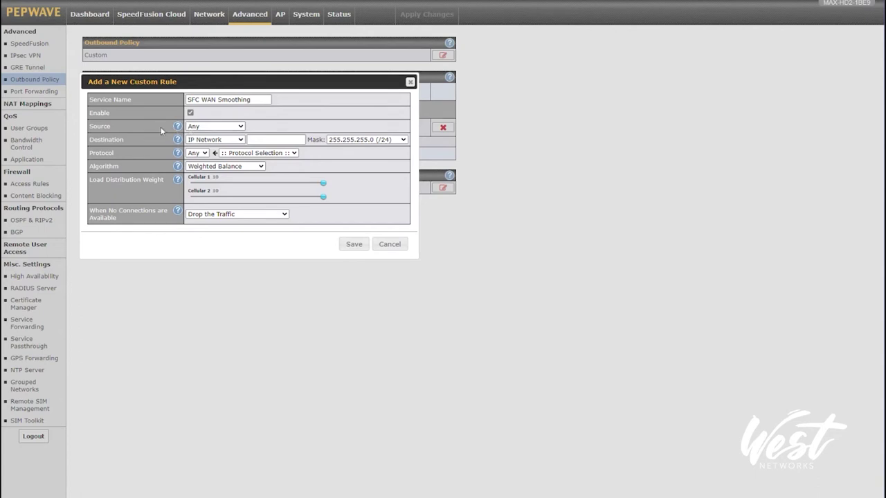
left_click(204, 143)
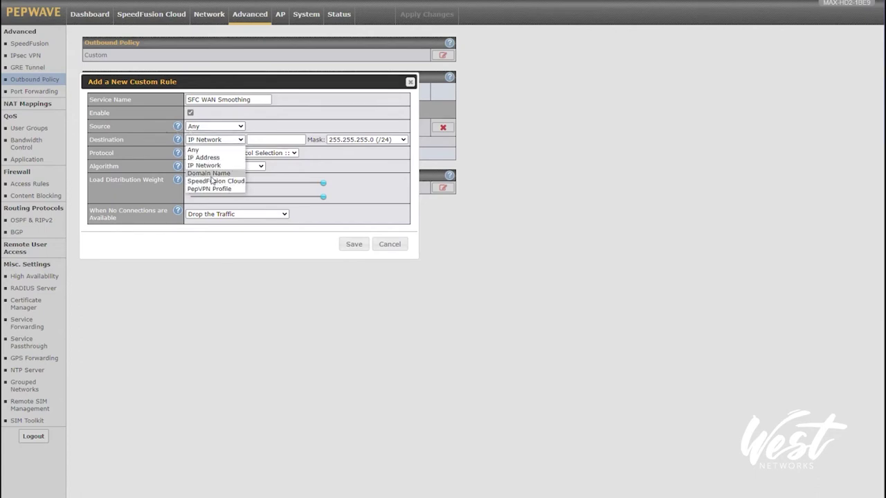
left_click(211, 173)
left_click(251, 139)
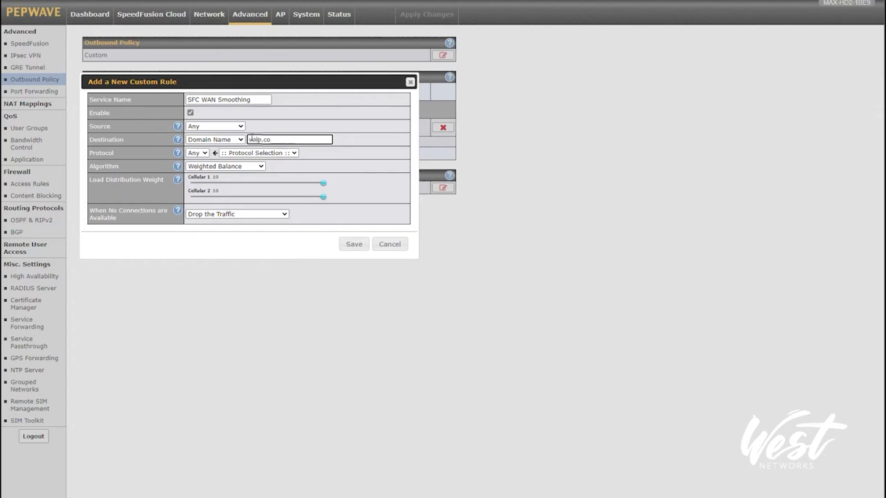
type("voip.com")
Use the Priority algorithm with the SFC WAN Smoothing tunnel highest, fall through on failure, and save.
left_click(216, 166)
left_click(206, 199)
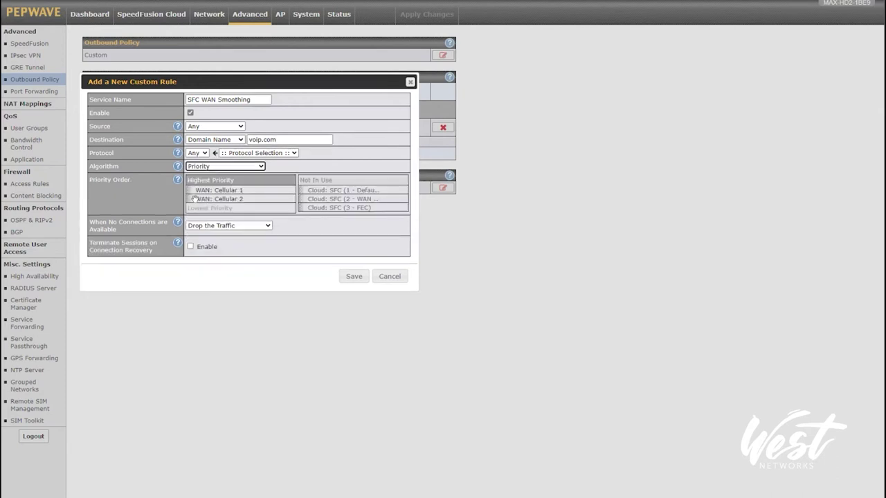
left_click_drag(195, 199, 339, 206)
left_click_drag(200, 191, 313, 200)
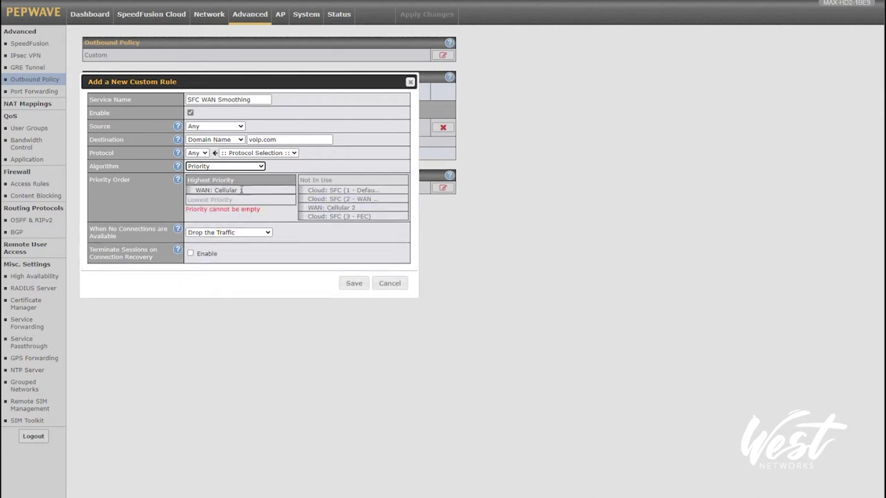
mouse_move(301, 198)
left_mouse_down()
mouse_move(189, 184)
mouse_move(188, 199)
mouse_move(310, 192)
left_mouse_up()
left_click(206, 234)
left_click(211, 251)
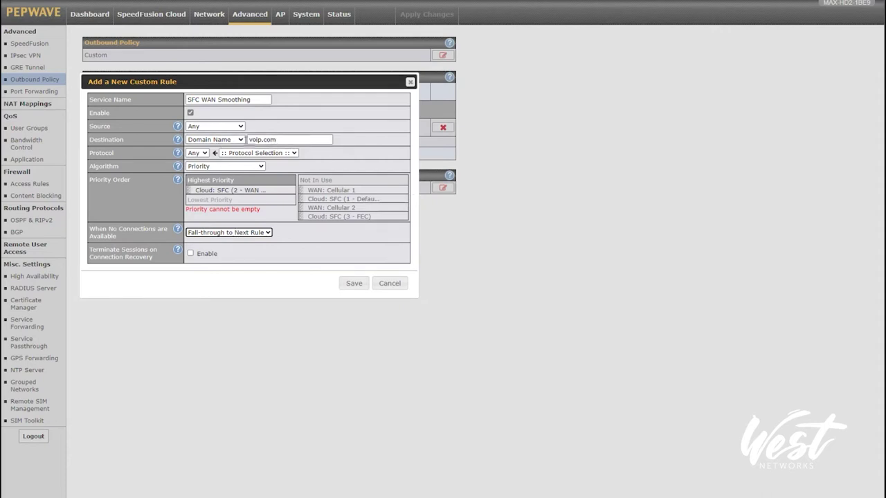
left_click(218, 140)
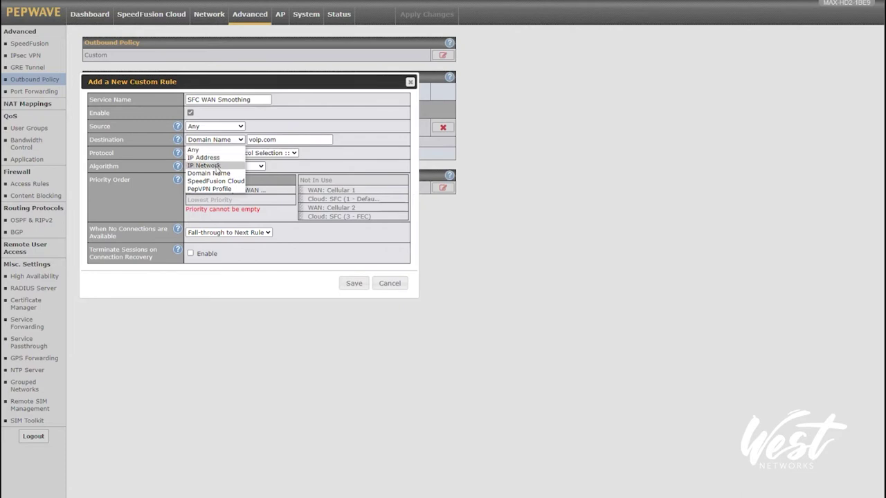
left_click(325, 155)
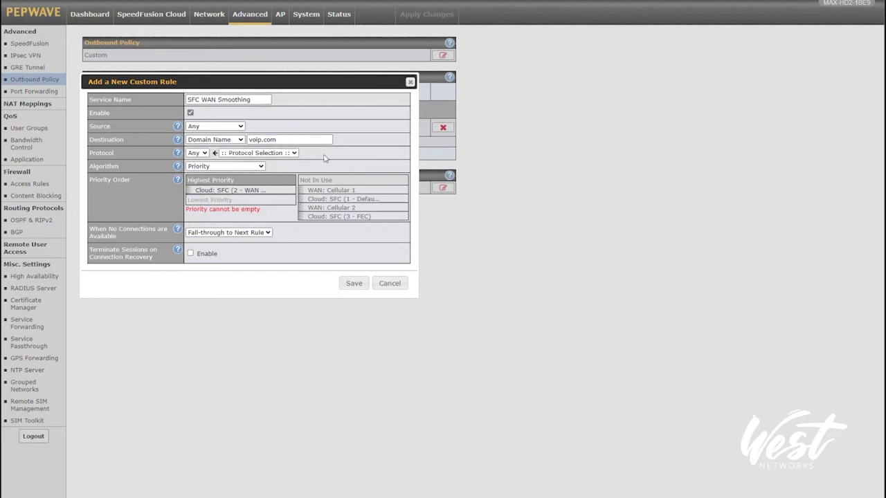
left_click_drag(218, 189, 260, 189)
left_click(353, 282)
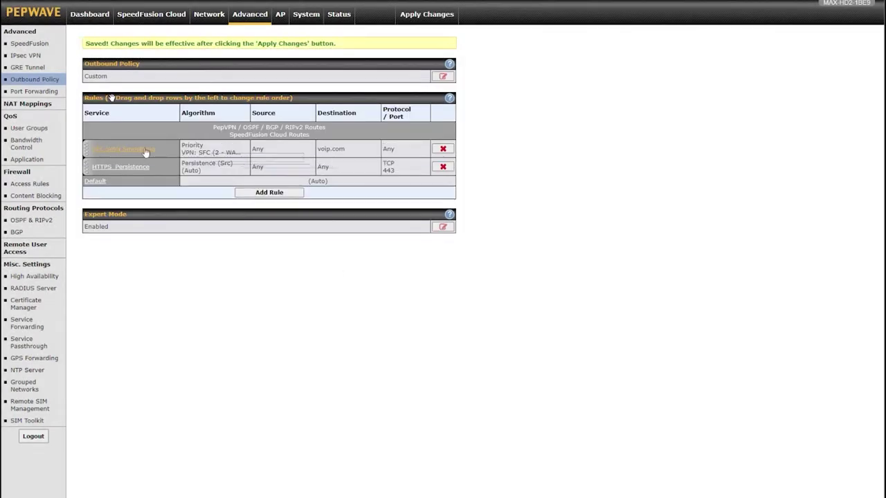
Start an FEC rule matching any destination on TCP single port 9100.
left_click(273, 193)
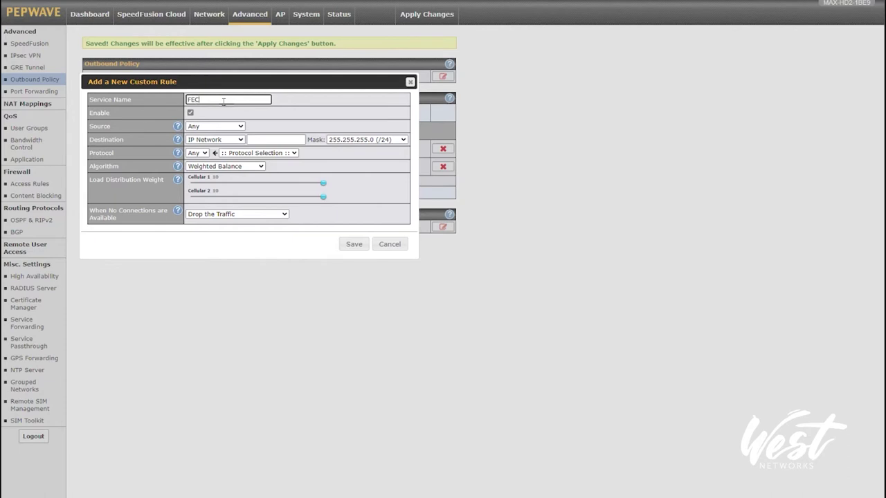
left_click(218, 141)
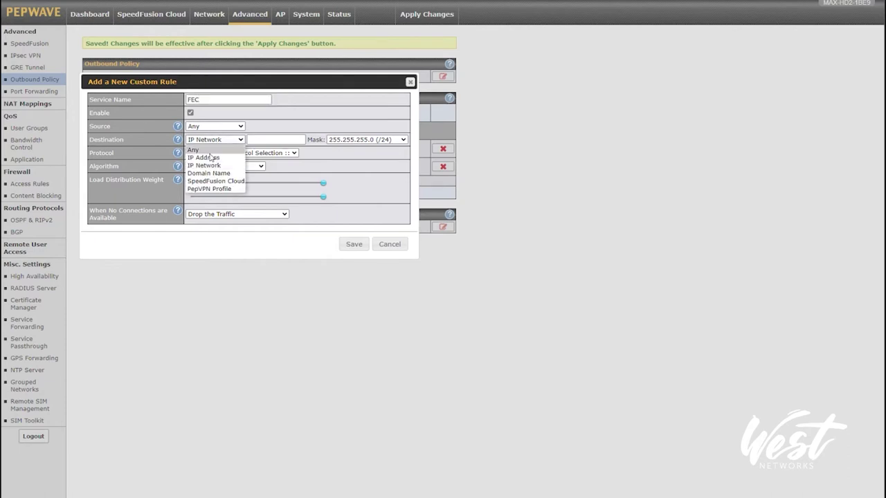
left_click(205, 150)
left_click(197, 154)
left_click(252, 153)
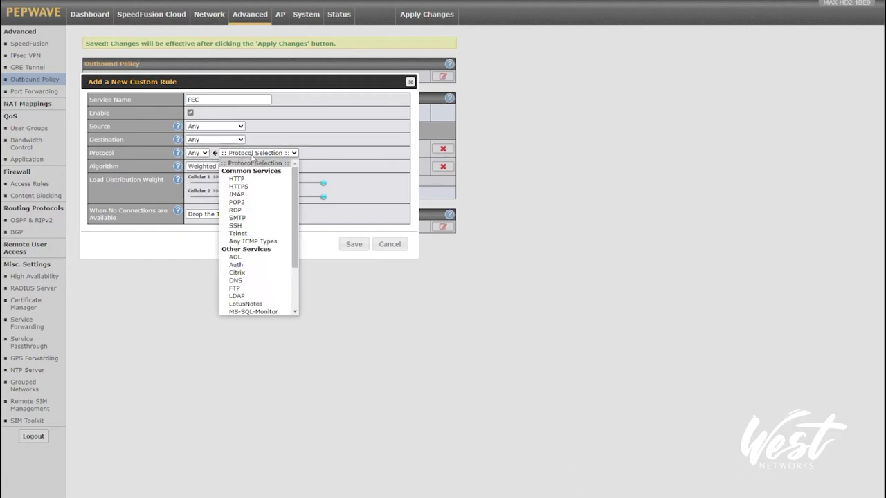
left_click(252, 155)
left_click(197, 153)
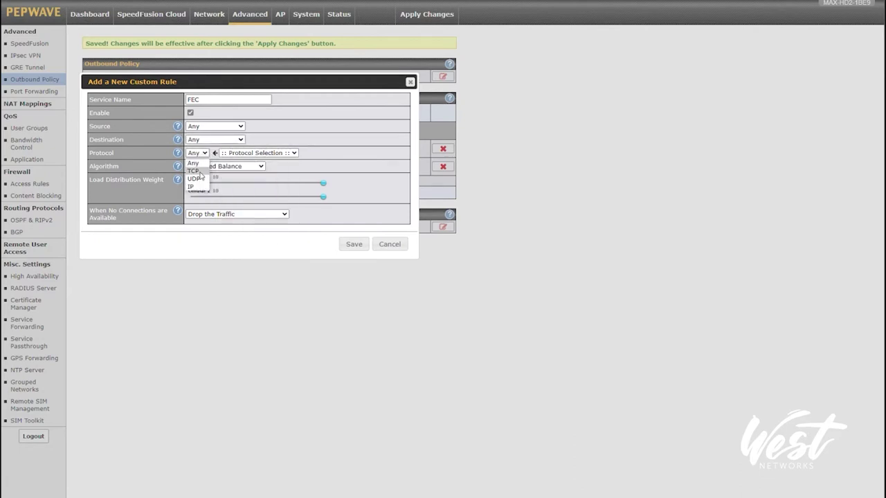
left_click(194, 171)
left_click(235, 167)
left_click(220, 181)
left_click(286, 168)
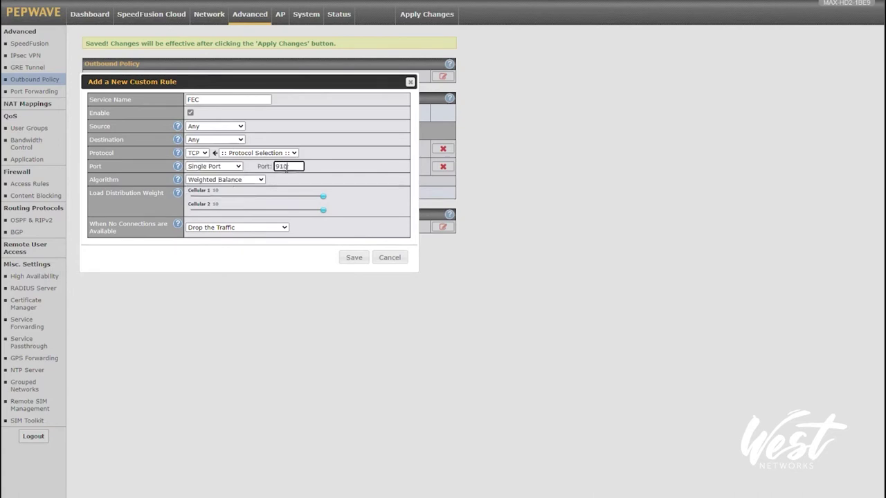
Route by Priority over SFC (3 - FEC) only, fall through, terminate sessions on recovery, and save.
left_click(227, 182)
left_click(207, 213)
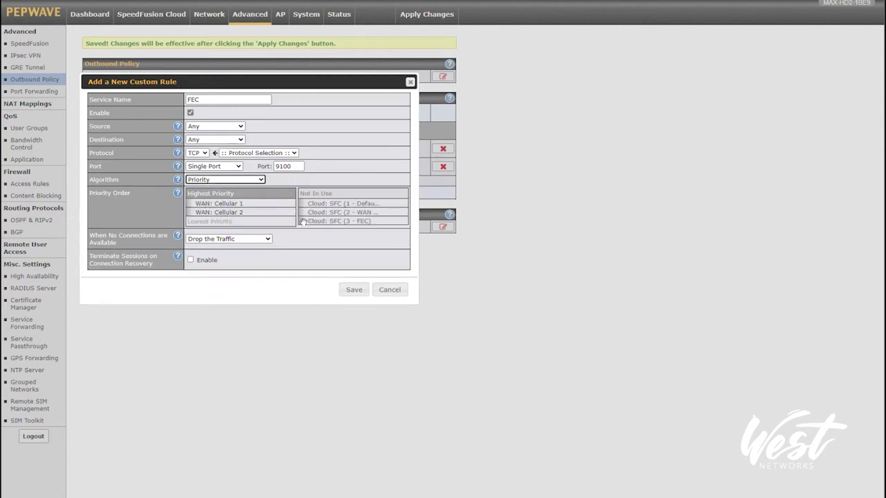
mouse_move(299, 222)
left_mouse_down()
mouse_move(215, 203)
mouse_move(281, 215)
mouse_move(304, 206)
left_mouse_up()
left_click_drag(197, 212, 320, 213)
left_click(214, 245)
left_click(221, 263)
left_click(260, 273)
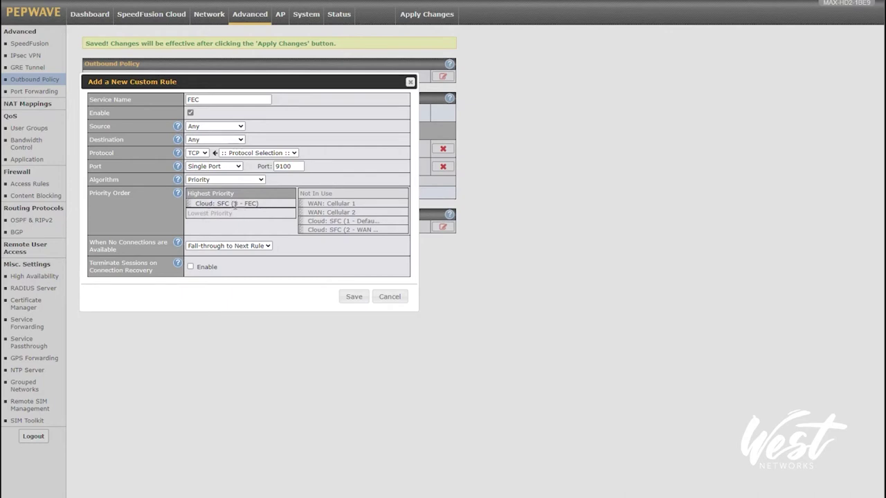
left_click_drag(99, 265, 145, 279)
left_click(189, 267)
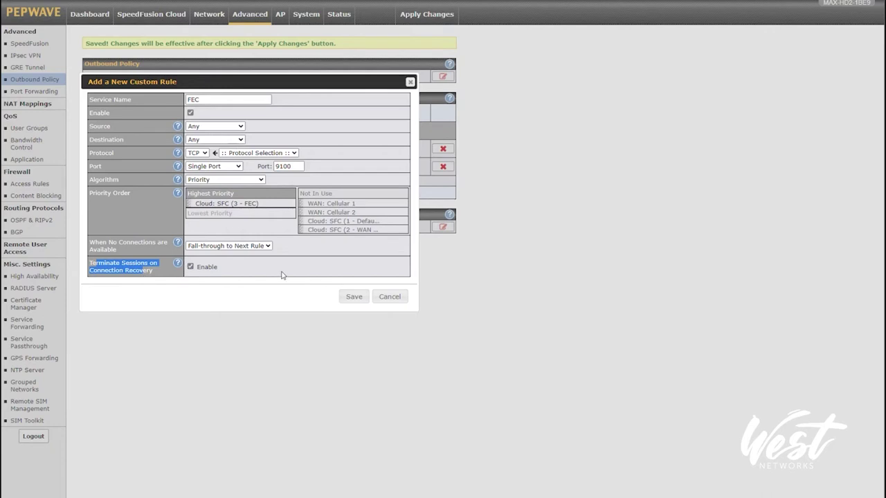
left_click(353, 296)
left_click_drag(104, 152, 409, 156)
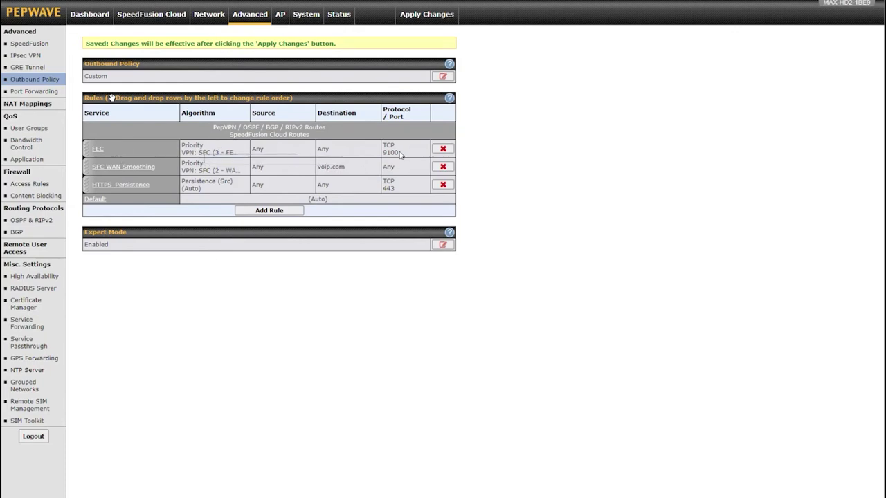
Inspect the full tunnel names of the FEC and WAN Smoothing rules in the list.
left_click_drag(401, 154, 206, 163)
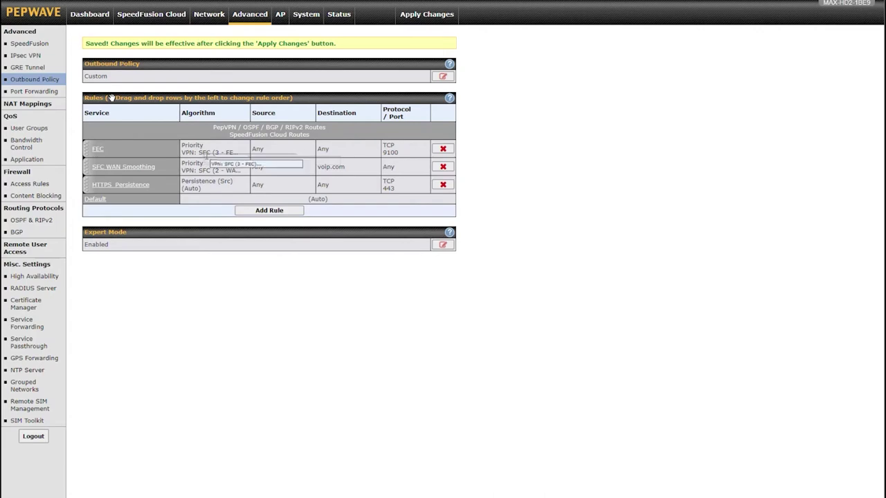
mouse_move(206, 163)
left_mouse_down()
mouse_move(207, 181)
mouse_move(291, 172)
mouse_move(215, 171)
left_mouse_up()
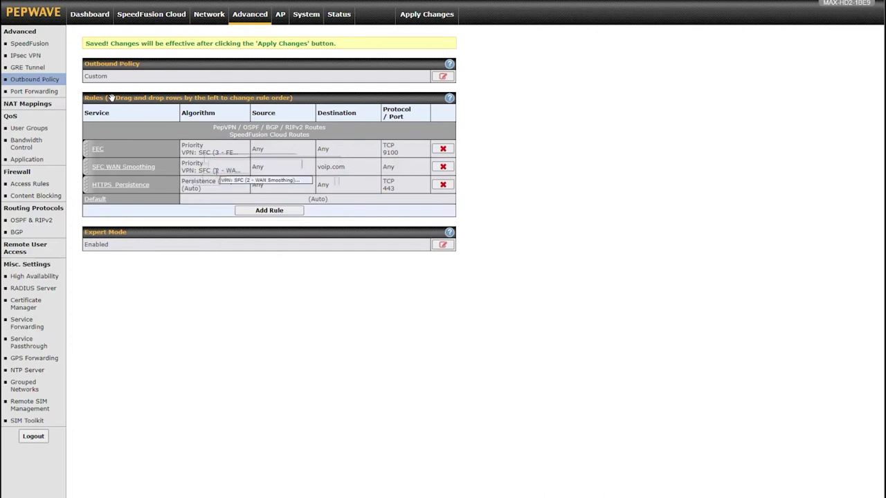
left_click_drag(215, 171, 226, 199)
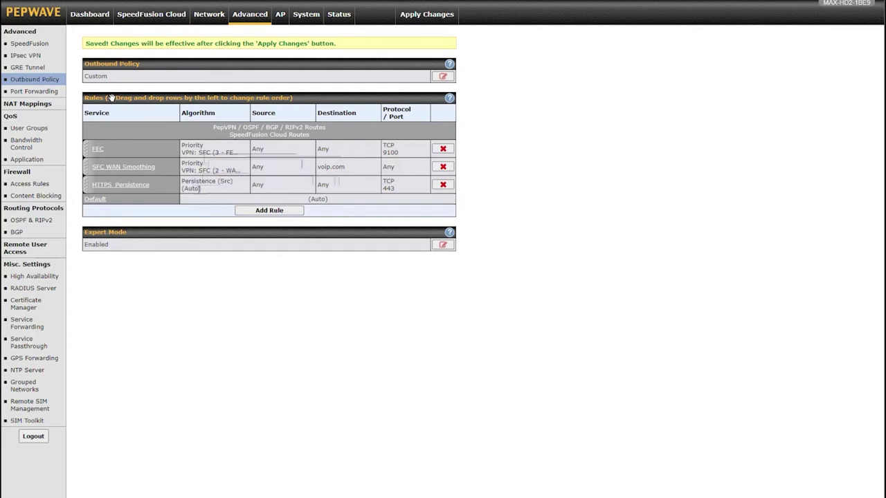
Start a Bonding rule matching any destination with the Priority algorithm.
left_click(262, 211)
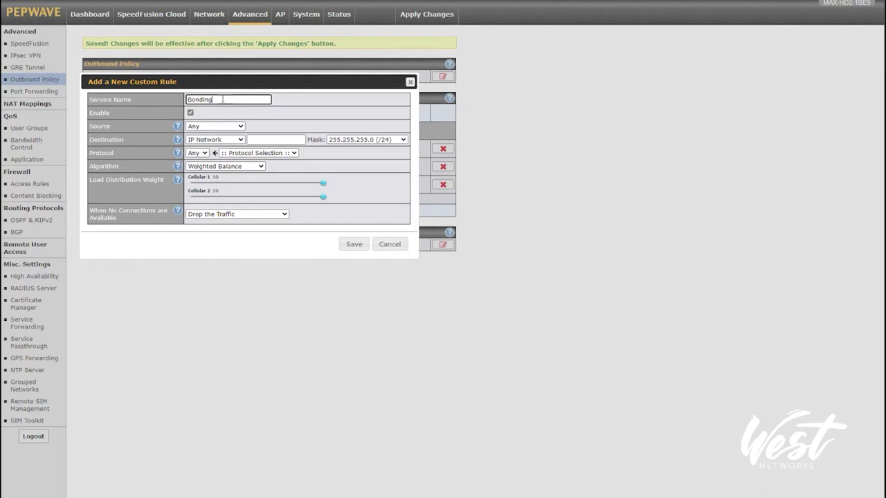
left_click(208, 149)
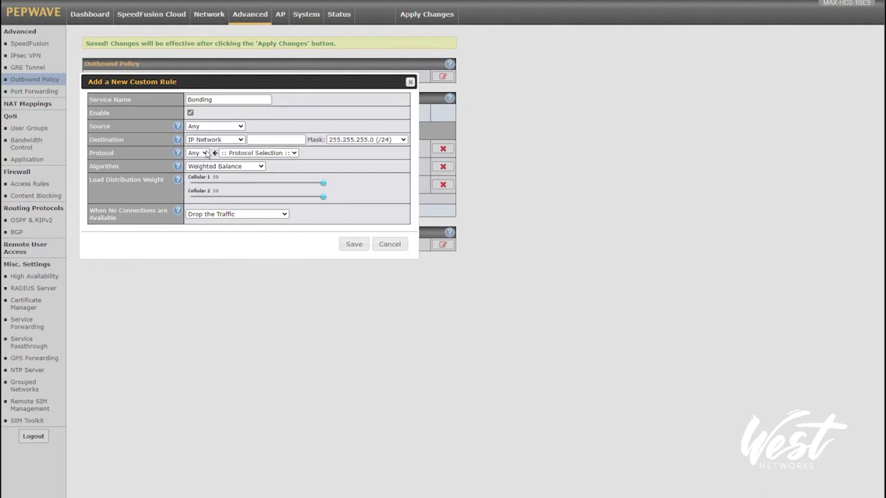
left_click(209, 167)
left_click(206, 186)
left_click(204, 180)
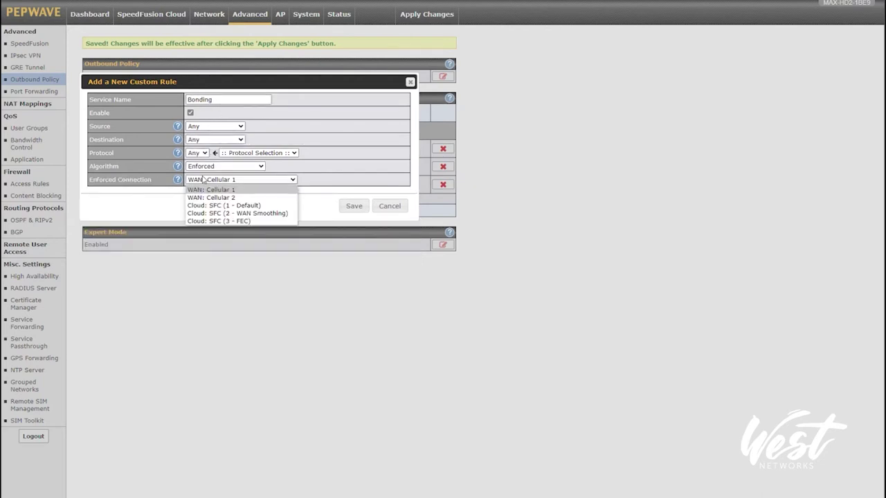
left_click(204, 169)
left_click(205, 198)
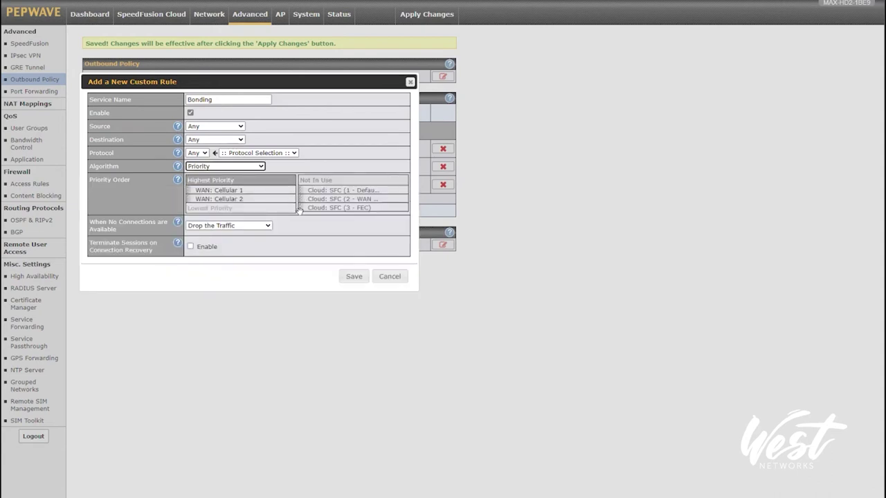
Make SFC (1 - Default) the only tunnel, fall through to the next rule, and save.
left_click_drag(299, 194, 280, 199)
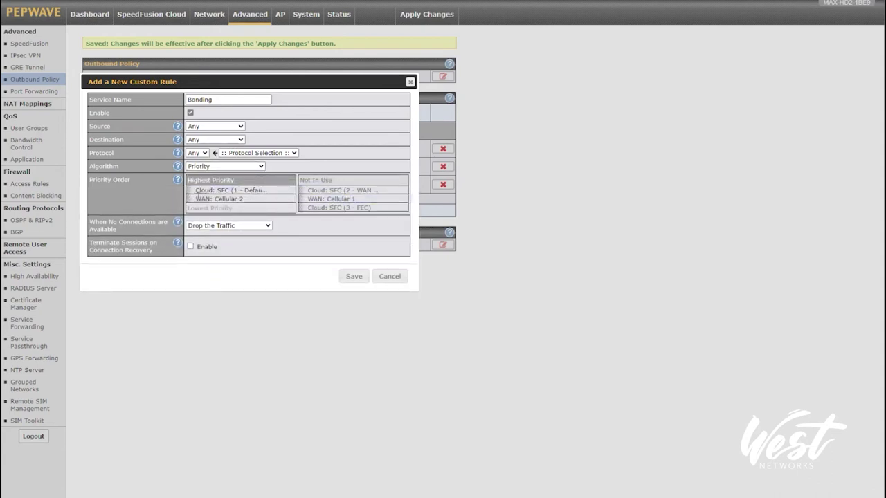
left_click_drag(193, 198, 306, 202)
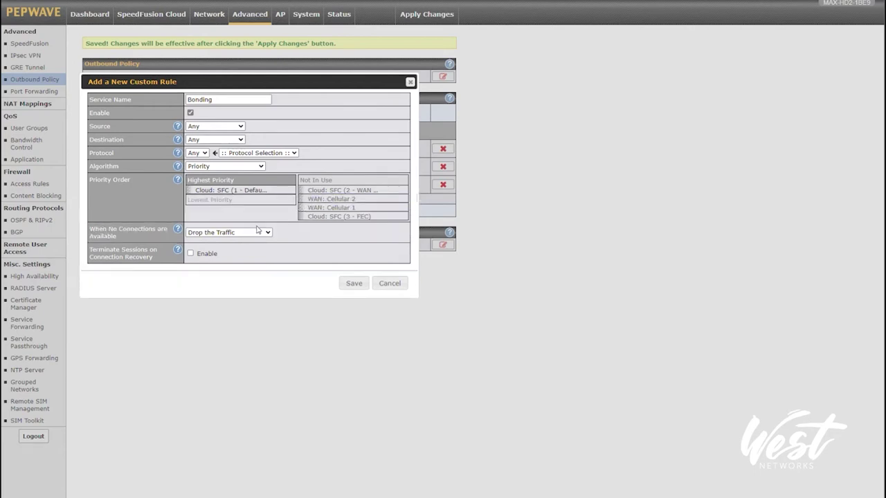
left_click(233, 235)
left_click(224, 250)
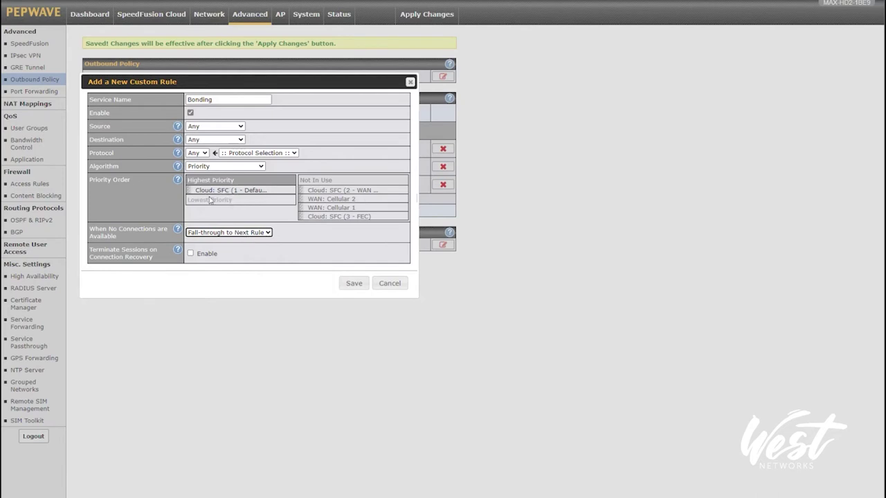
left_click_drag(236, 187, 245, 200)
left_click(353, 283)
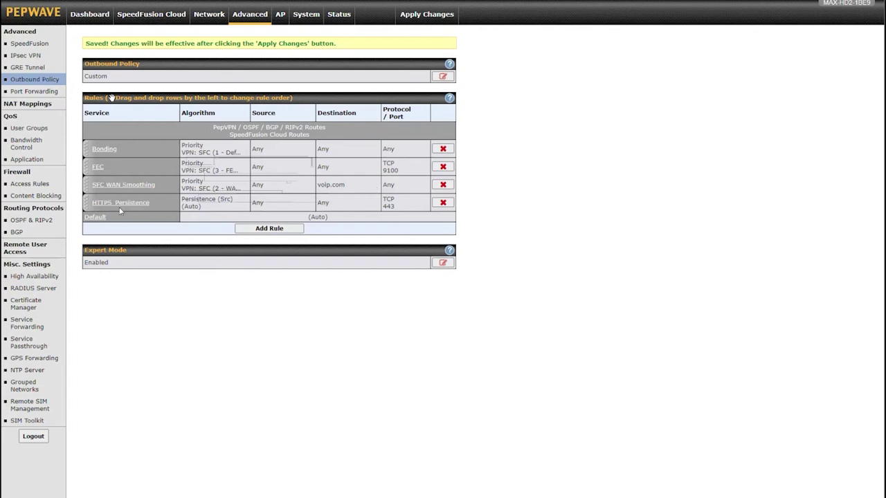
Move Bonding below FEC and SFC WAN Smoothing, apply the changes, and open System > Configuration.
left_click_drag(90, 149, 282, 186)
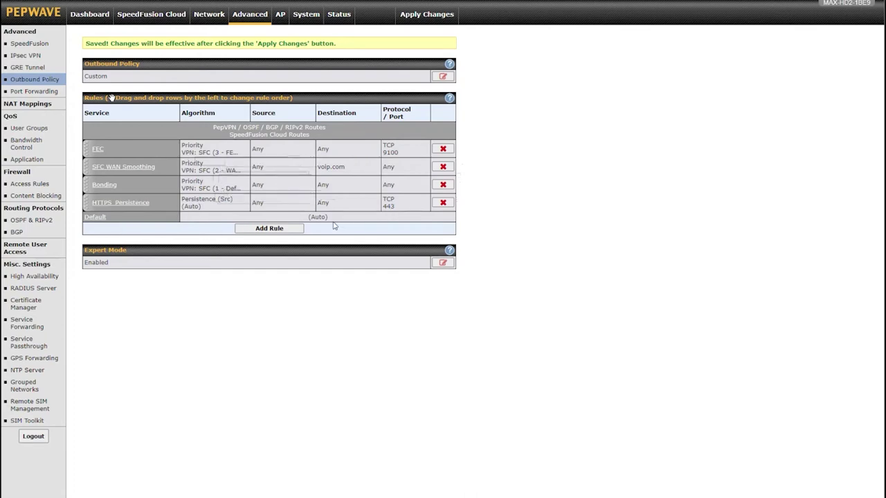
left_click(427, 13)
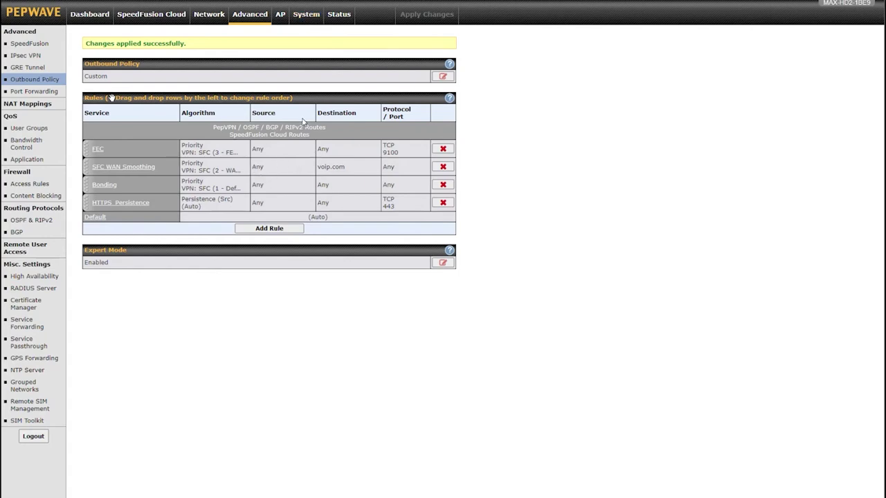
left_click(312, 14)
left_click(30, 151)
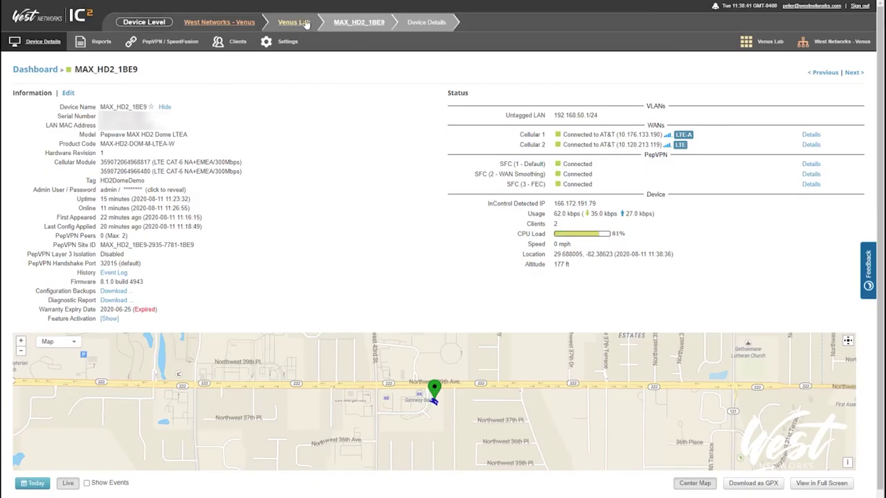
Go up to the Venus Lab group to reach its Network Settings Outbound Policy page.
left_click(306, 24)
mouse_move(282, 39)
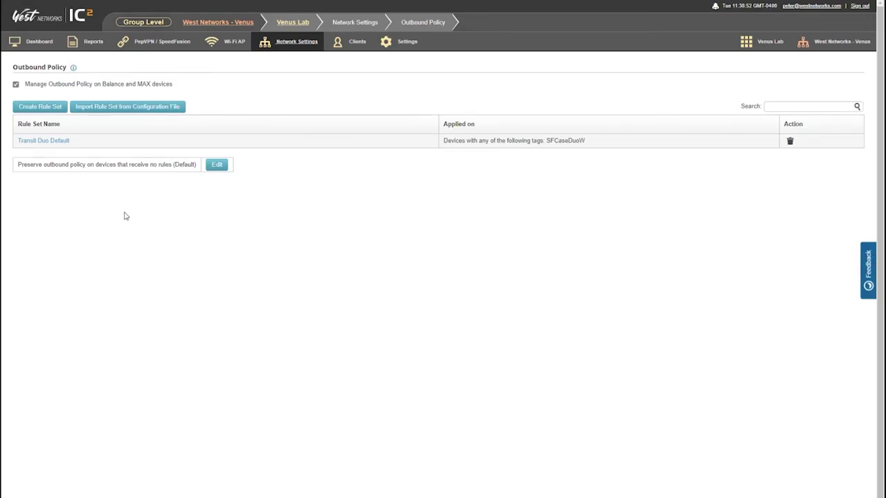
Import a rule set by uploading the exported HD2 configuration file from Downloads.
left_click(113, 109)
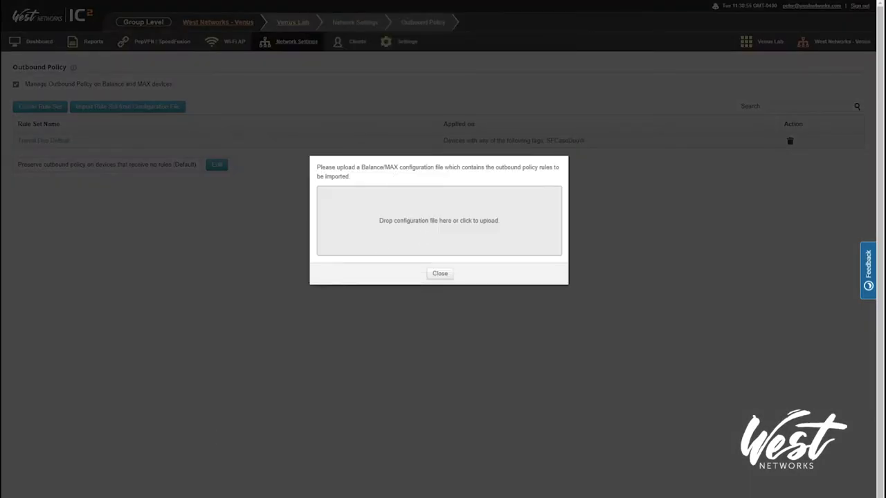
right_click(131, 495)
left_click(131, 492)
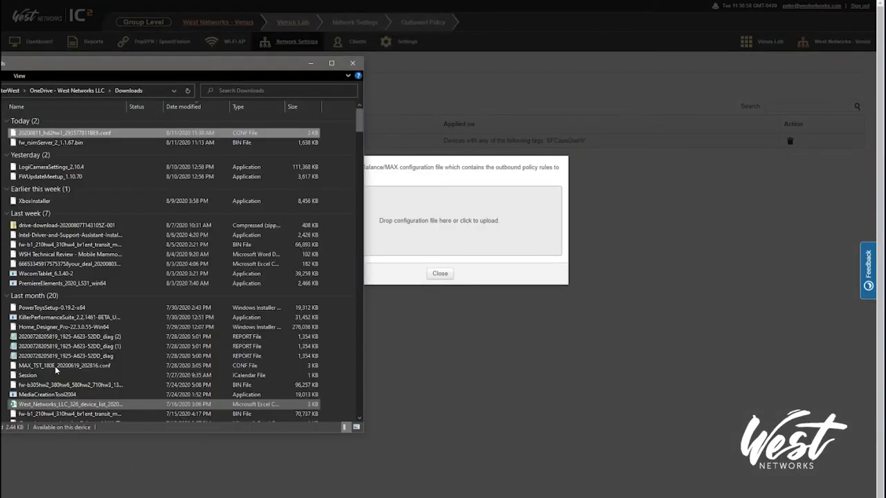
left_click(130, 493)
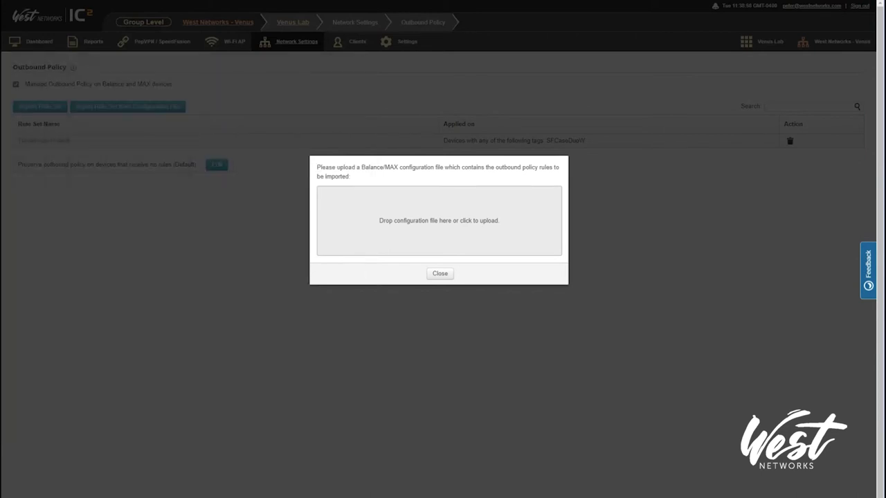
left_click_drag(387, 495, 423, 223)
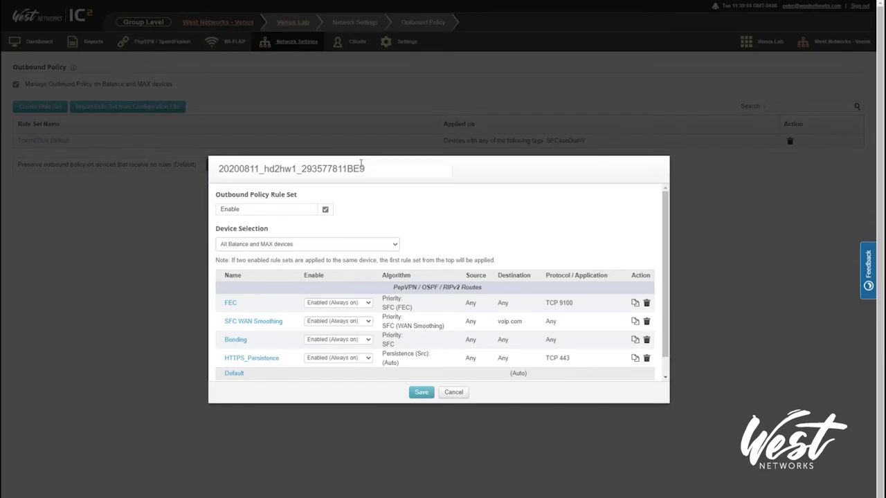
Rename the imported rule set to 'HD2 Dome Demo'.
left_click(379, 168)
left_click_drag(379, 168, 163, 161)
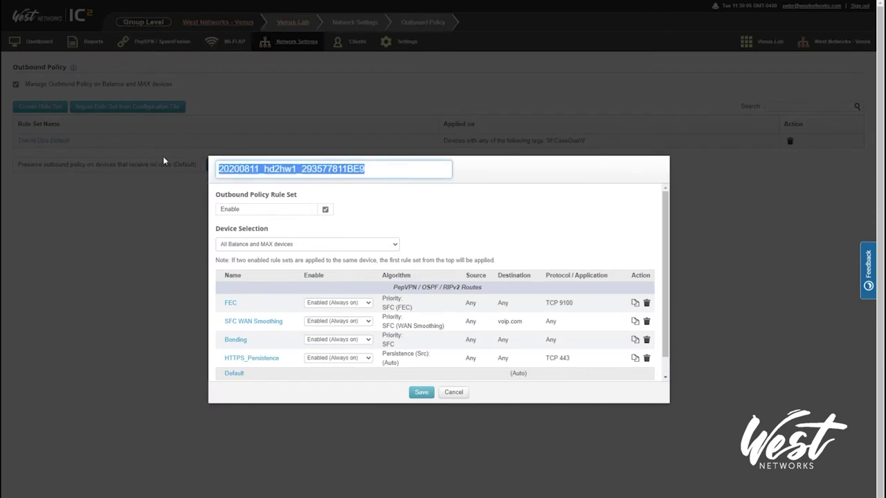
type("HD2")
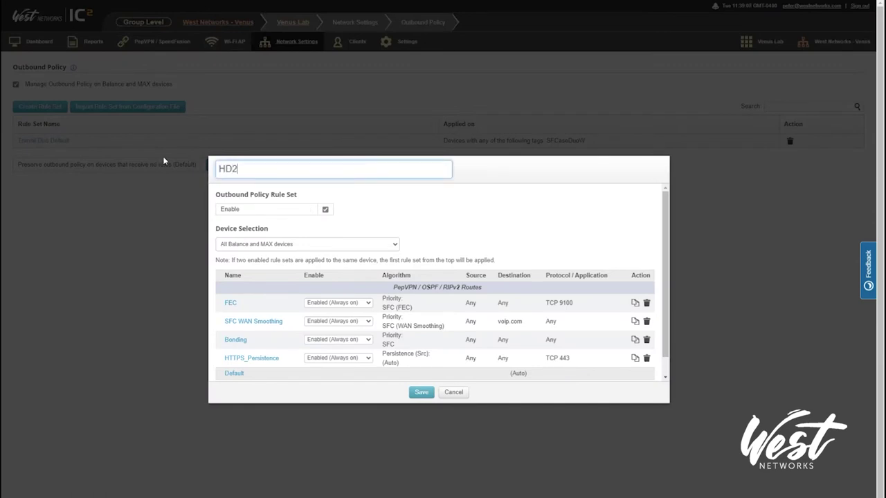
type(" Dine DS==")
key("BackSpace")
key("BackSpace")
key("BackSpace")
key("BackSpace")
key("BackSpace")
key("BackSpace")
key("BackSpace")
key("BackSpace")
type("ome Demo")
Set Device Selection to devices with the HD2DomeDemo tag.
left_click(263, 243)
left_click(261, 264)
left_click(297, 261)
left_click(247, 288)
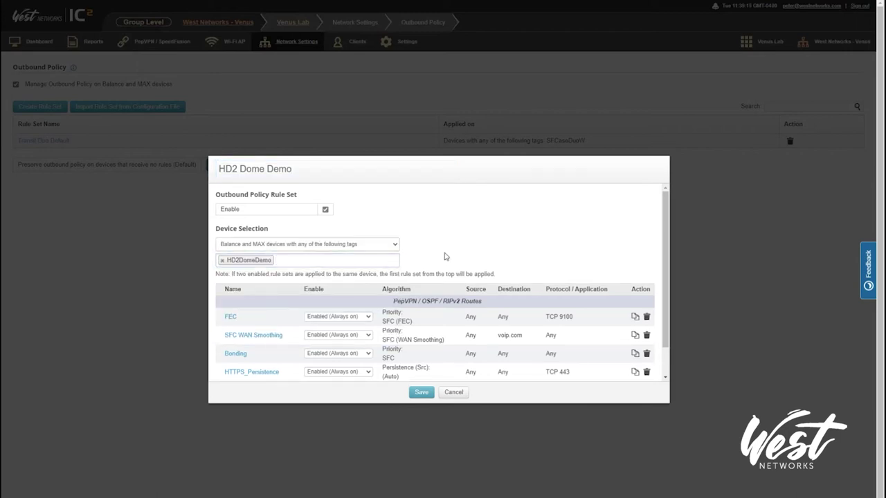
scroll(446, 256, "down", 1)
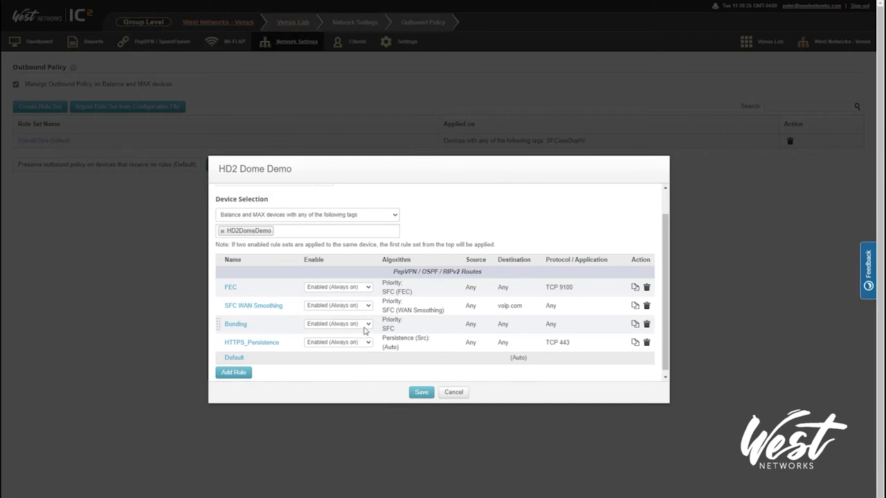
Set the SFC WAN Smoothing rule's destination to SaaS apps Zoom and Microsoft Office 365.
left_click(253, 305)
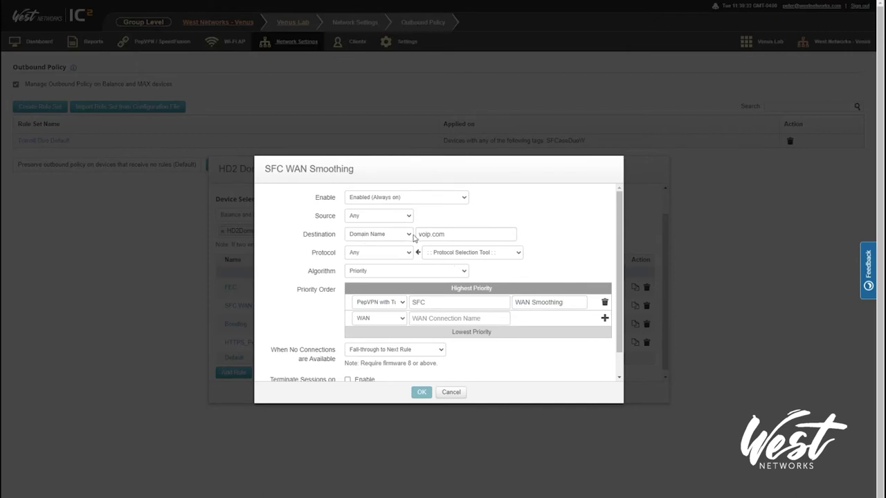
left_click(383, 238)
left_click(372, 282)
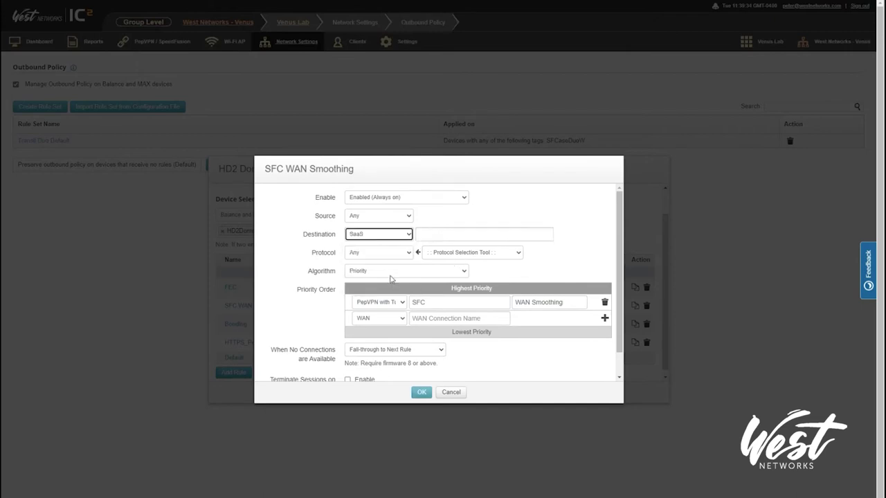
left_click(451, 236)
left_click(438, 274)
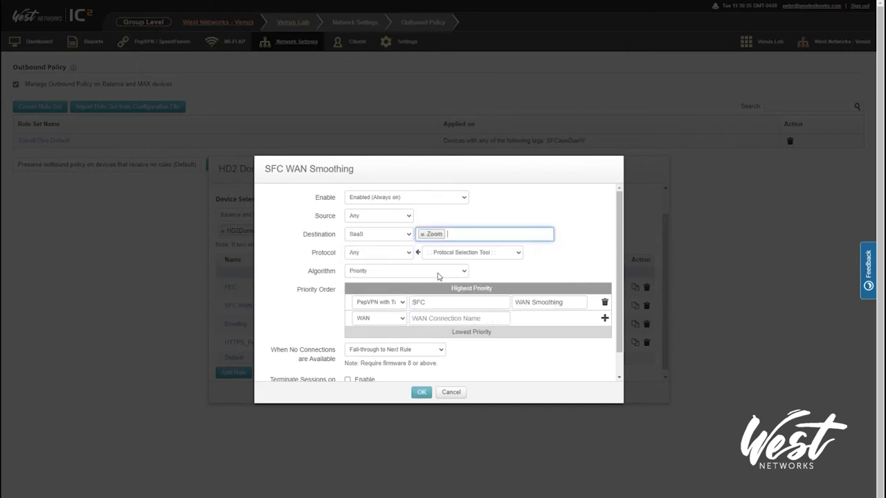
left_click(467, 235)
left_click(463, 262)
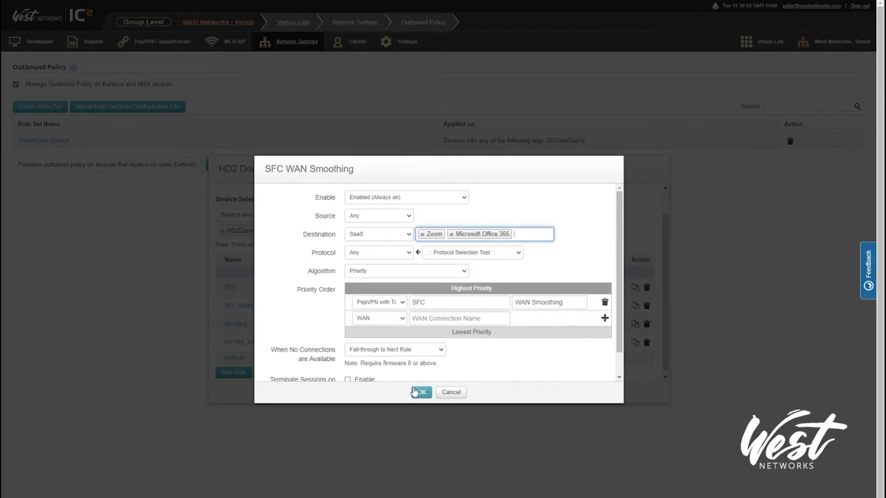
left_click(422, 393)
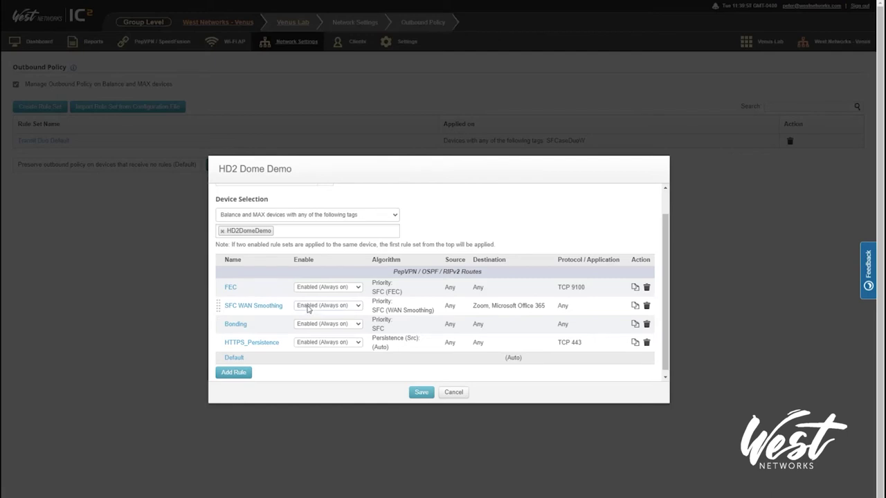
In the FEC rule, keep TCP and Destination port, and set destination type to Grouped Network.
left_click(231, 287)
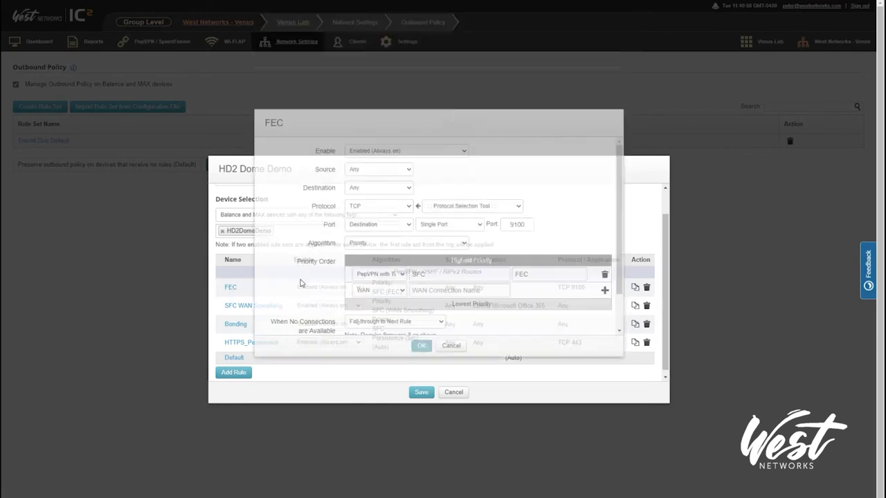
left_click(377, 257)
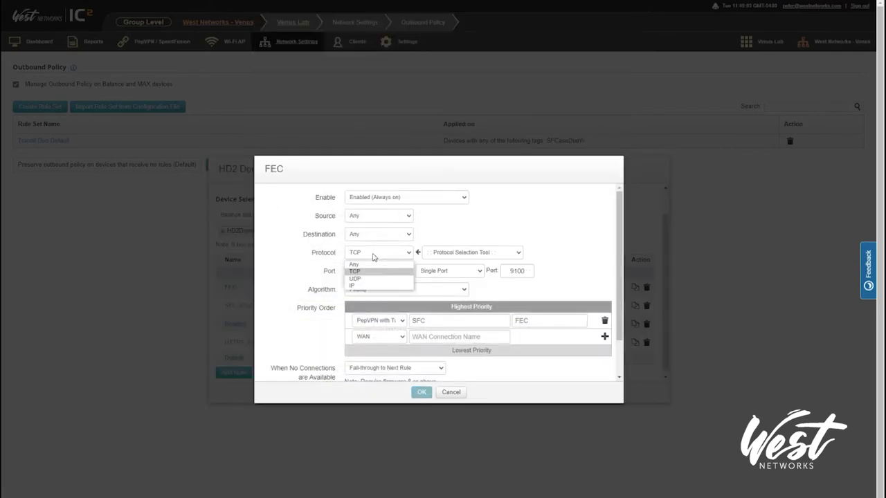
left_click(372, 255)
left_click(366, 275)
left_click(371, 293)
left_click(374, 237)
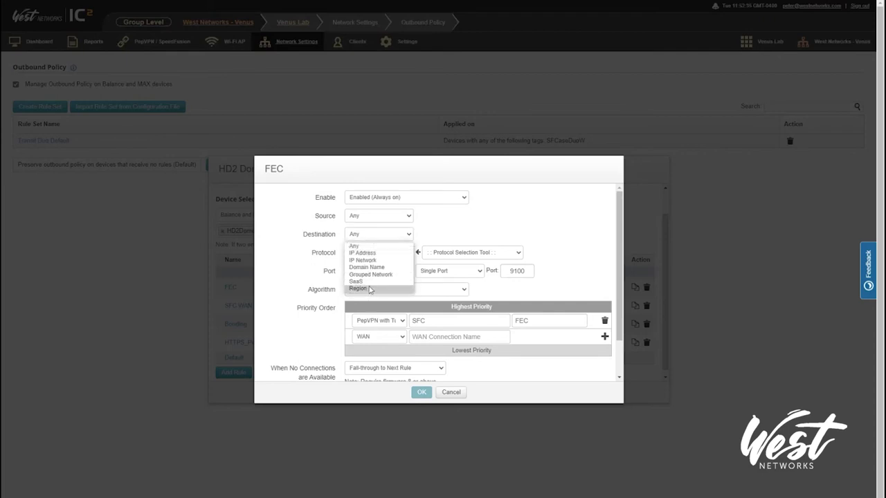
left_click(372, 282)
left_click(430, 235)
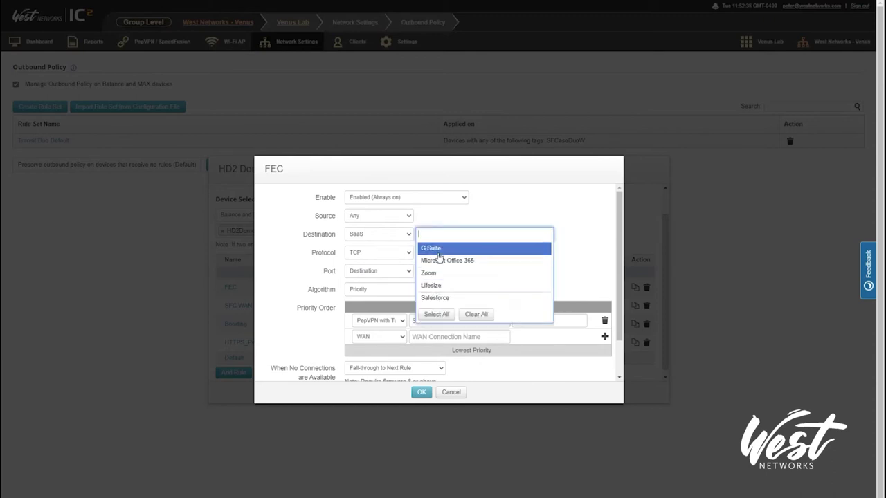
left_click(433, 233)
left_click(395, 235)
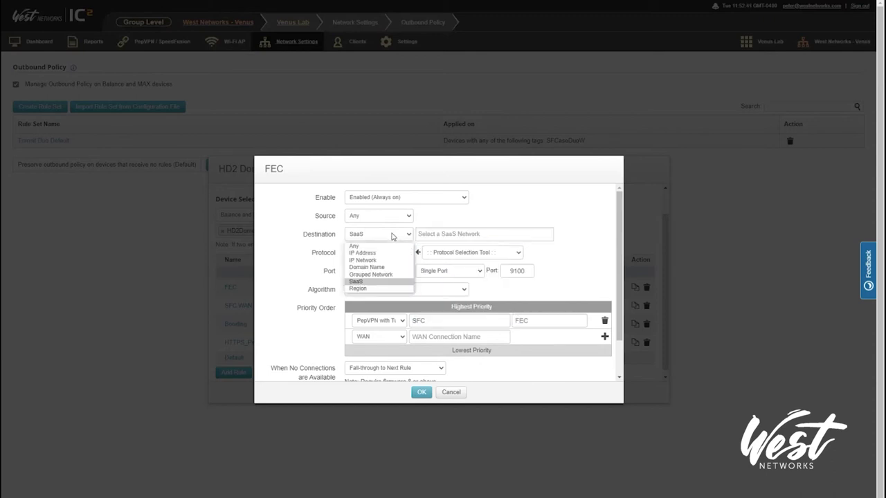
left_click(370, 274)
Target the Servers grouped network in the FEC rule and save the HD2 Dome Demo rule set.
left_click(441, 238)
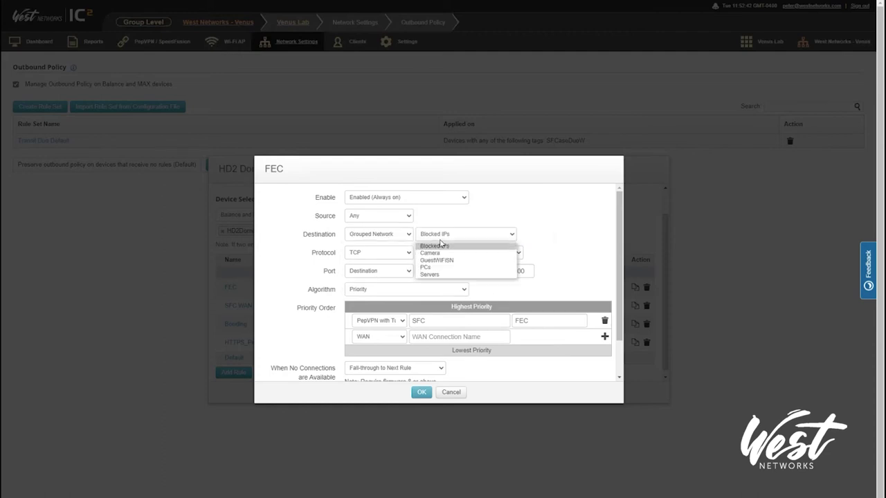
left_click(435, 246)
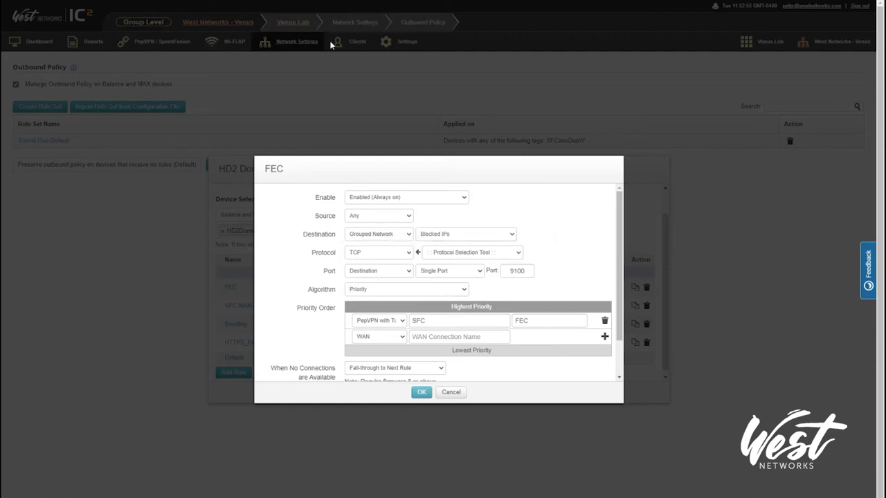
left_click(430, 235)
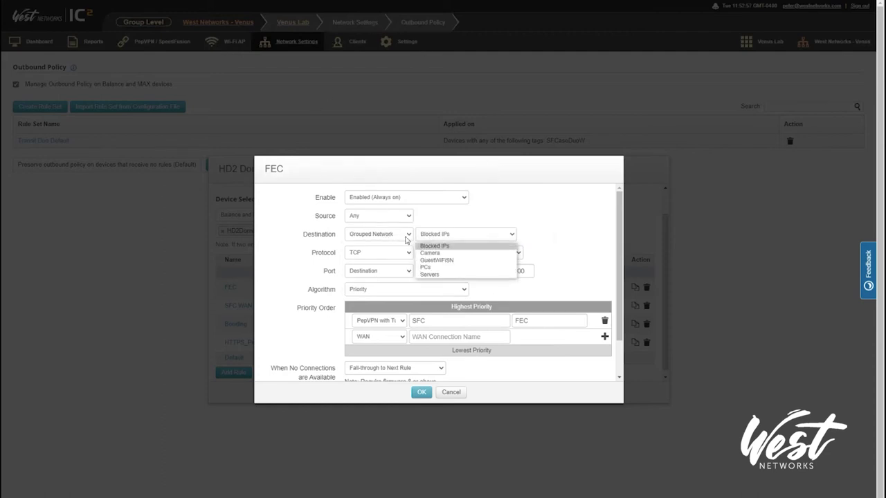
left_click(547, 276)
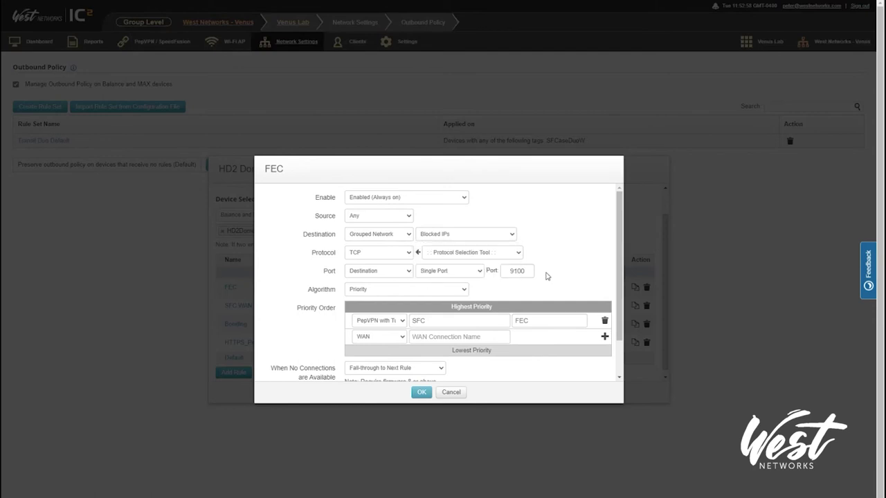
left_click(442, 234)
left_click(431, 275)
left_click(401, 271)
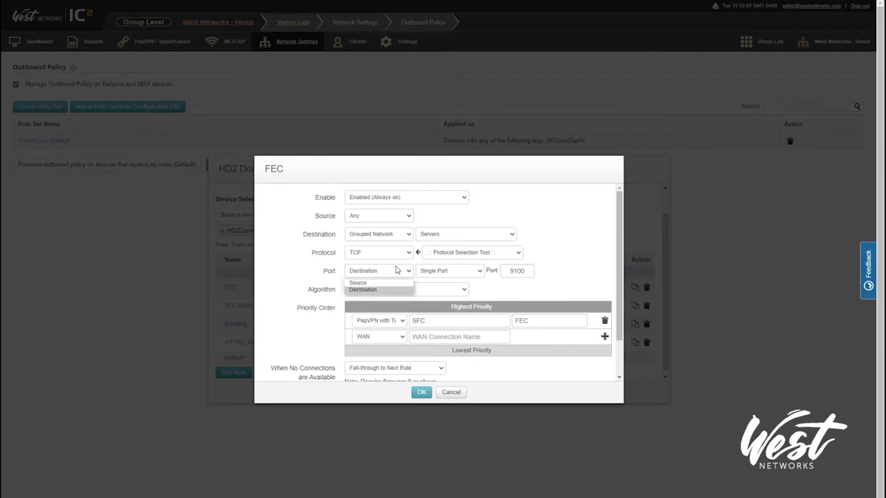
left_click(379, 291)
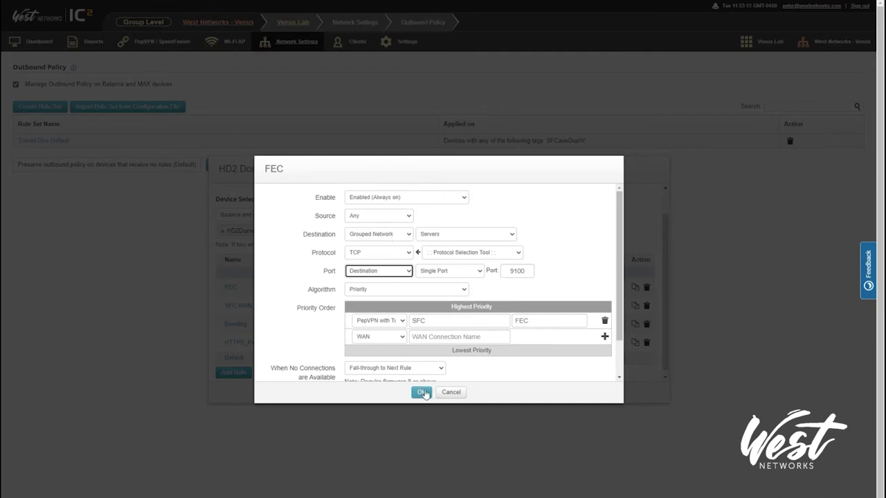
left_click(421, 392)
left_click(422, 392)
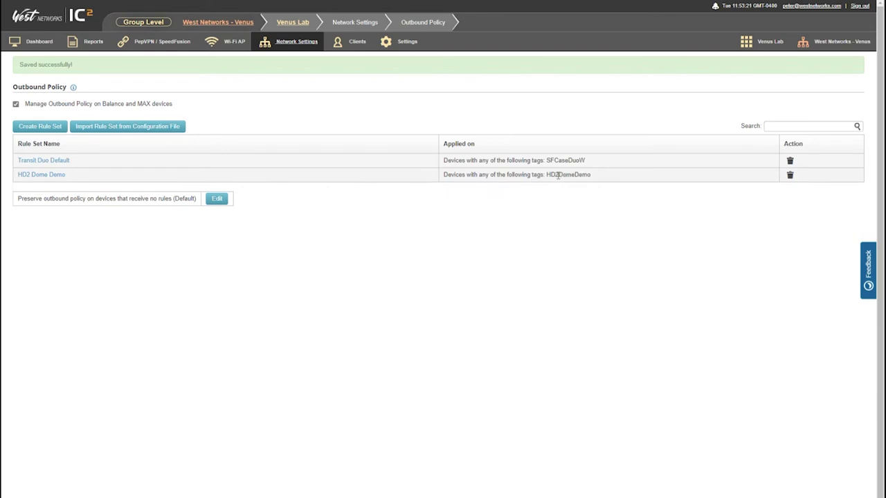
Check the router's grouped networks, then view its Advanced > Outbound Policy page.
mouse_move(296, 43)
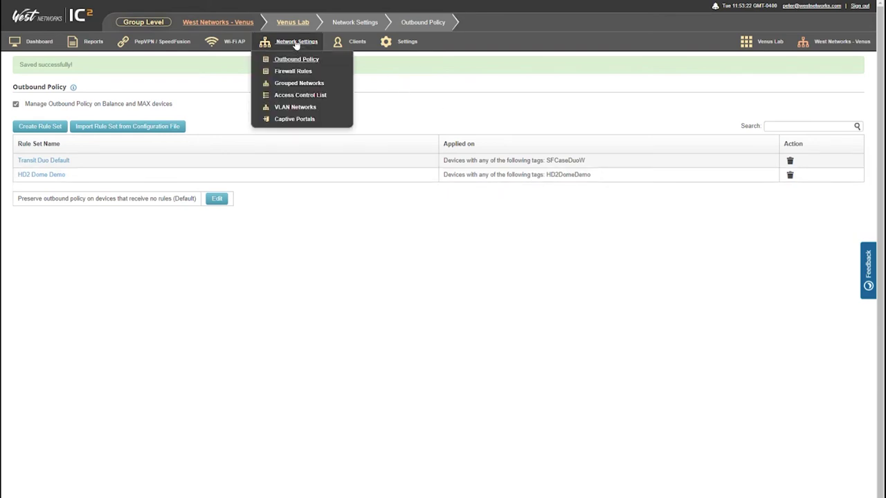
left_click(297, 84)
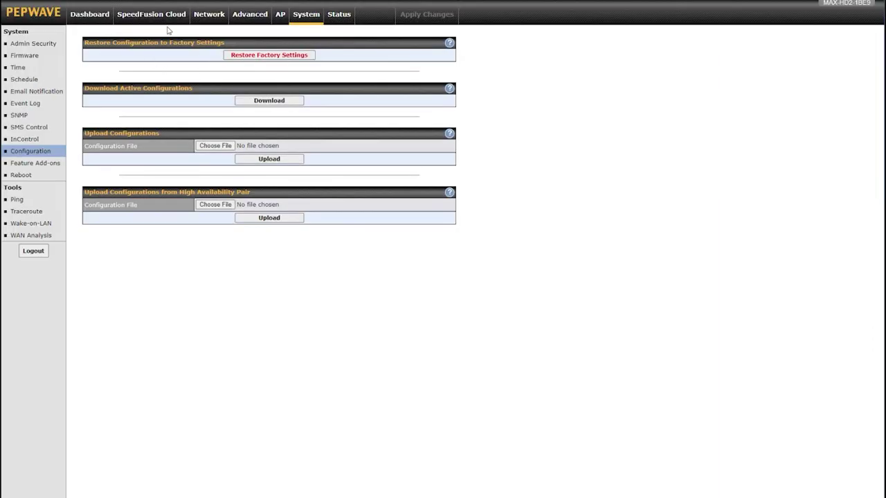
left_click(209, 24)
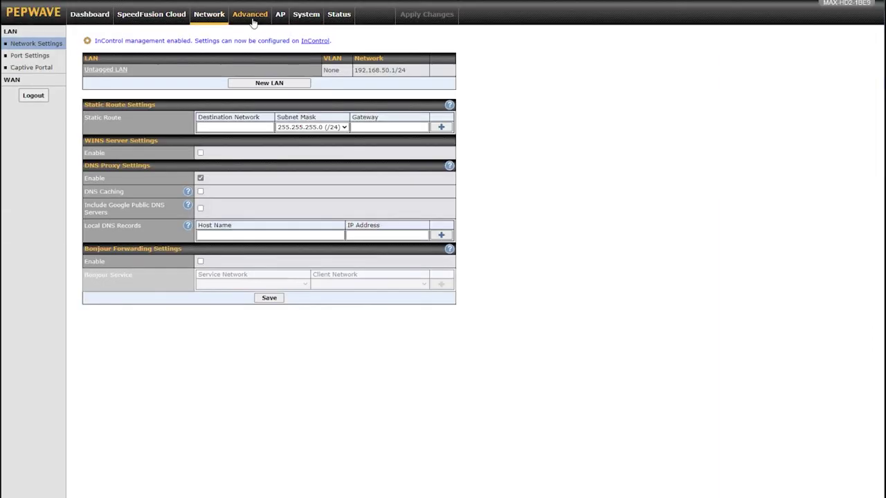
left_click(253, 22)
left_click(59, 79)
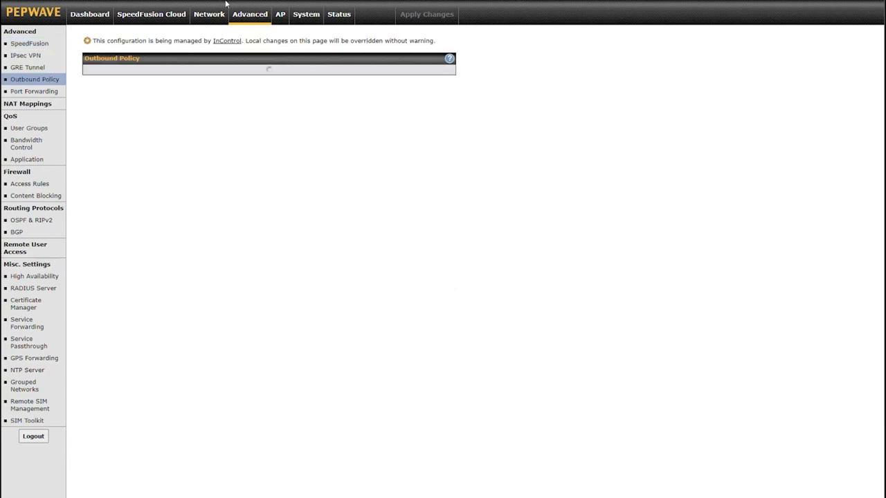